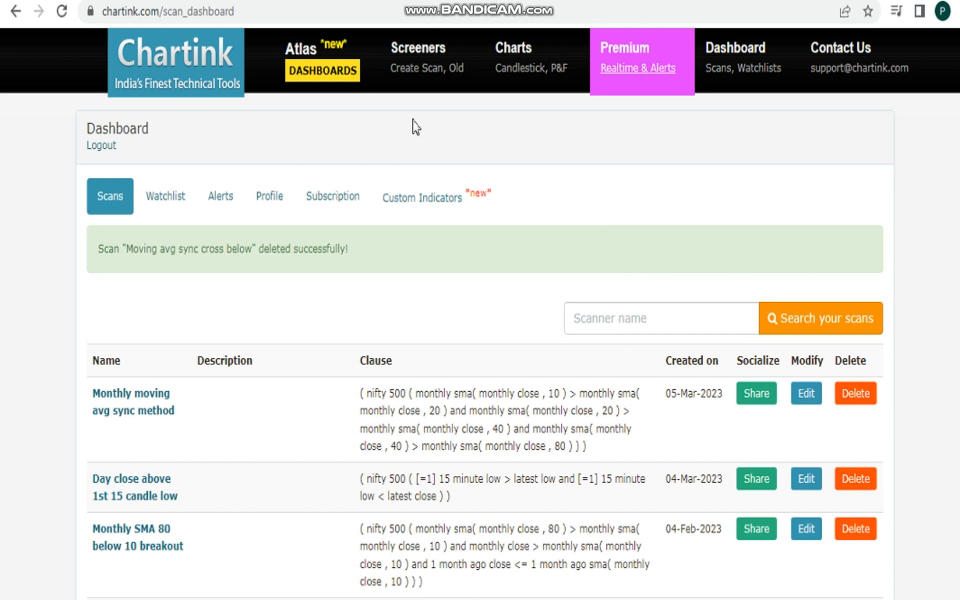
# Step: Create a new stock scan that passes any of the filters in the nifty 500 segment
pyautogui.click(416, 78)
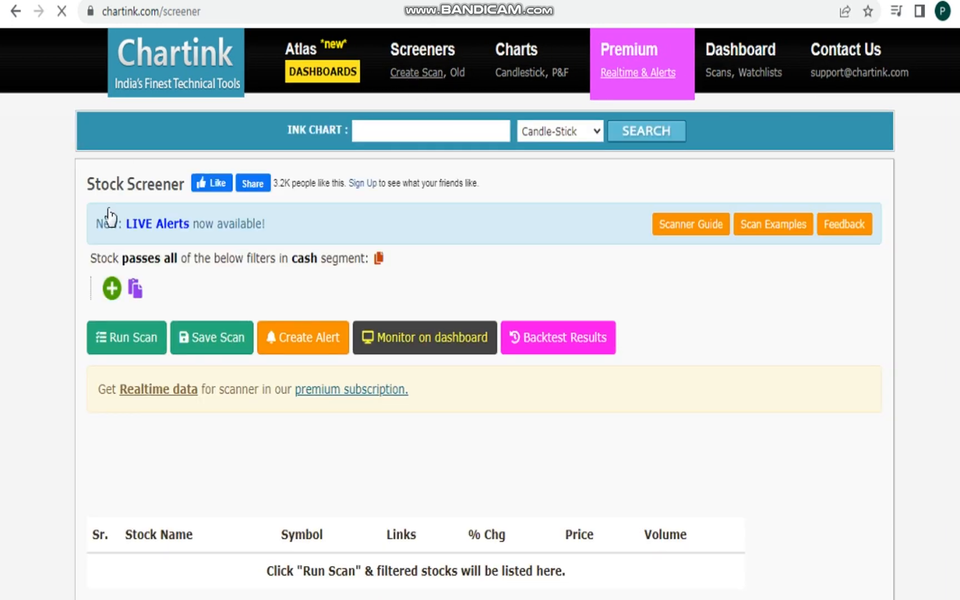
pyautogui.click(171, 260)
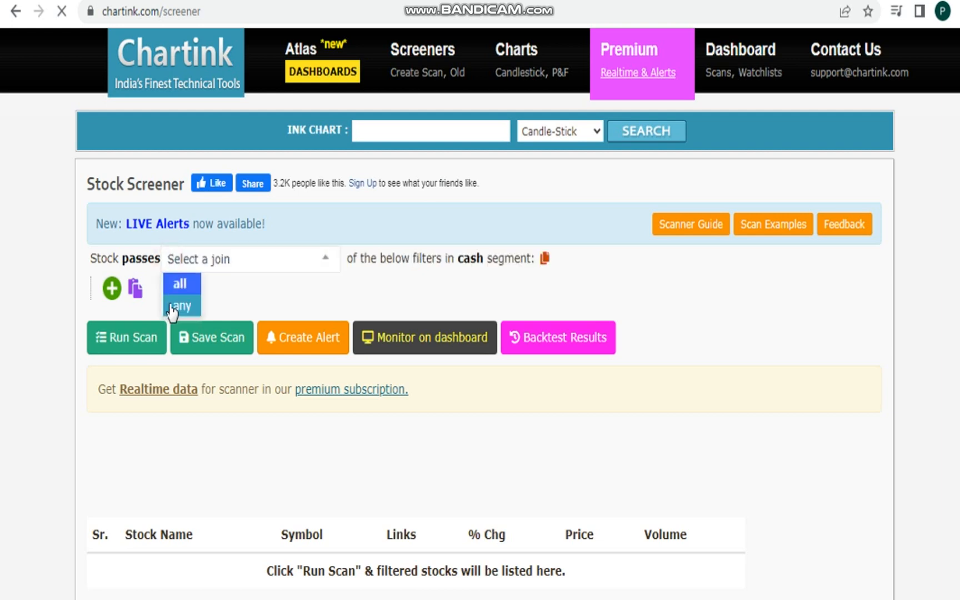
pyautogui.click(179, 307)
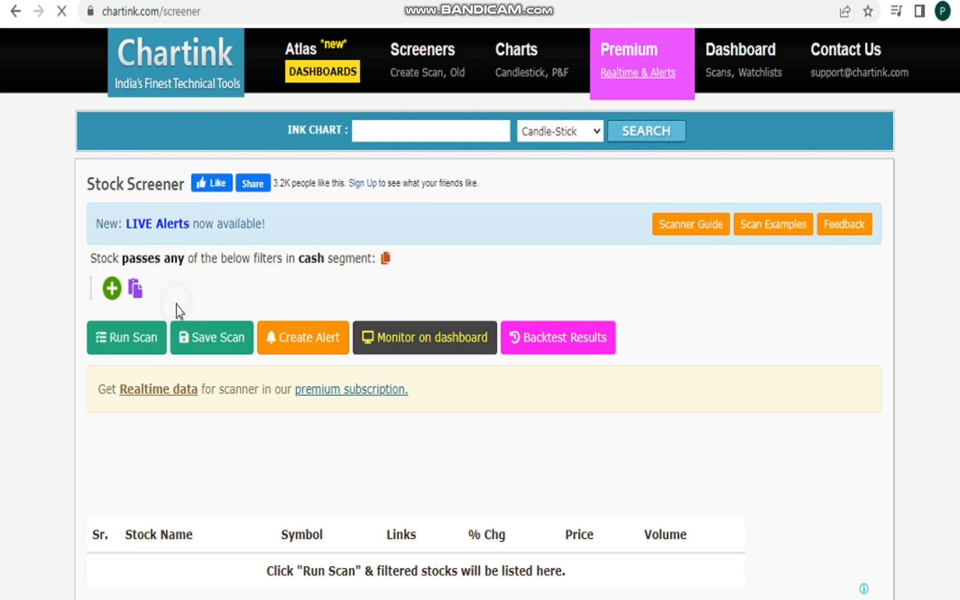
pyautogui.click(313, 261)
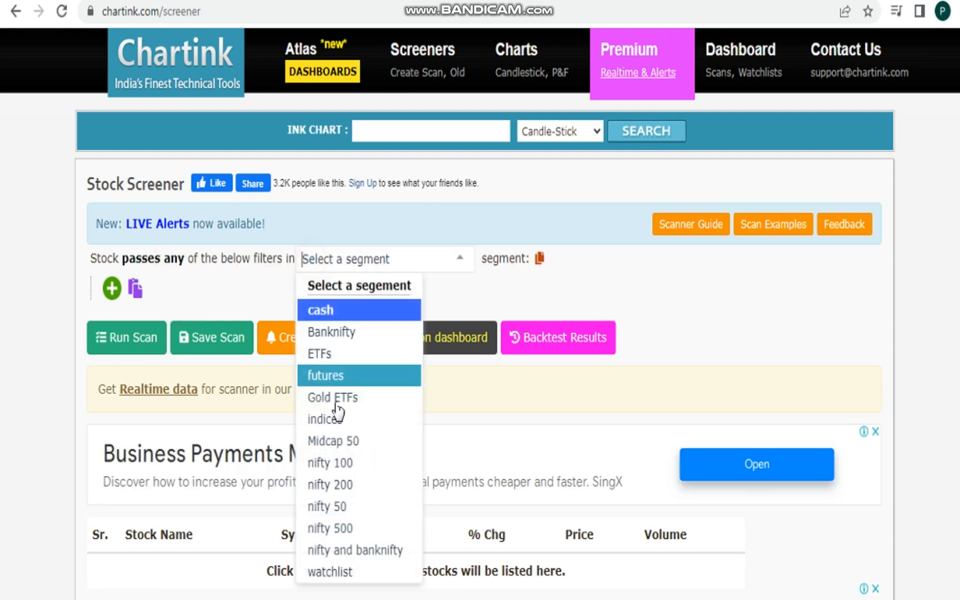
pyautogui.click(365, 530)
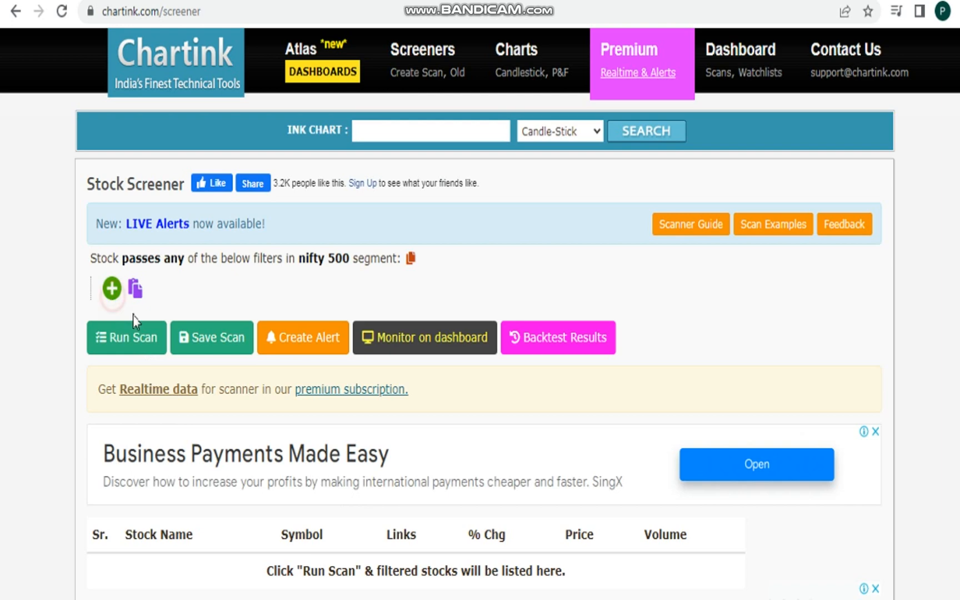
# Step: Add a filter based on the Close attribute and set its offset to Monthly
pyautogui.click(112, 289)
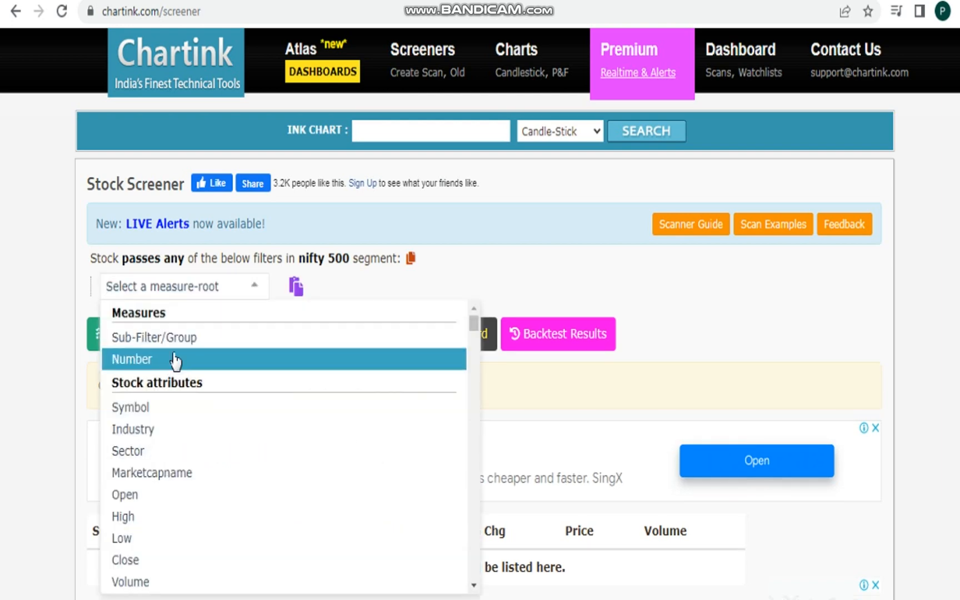
pyautogui.write('close')
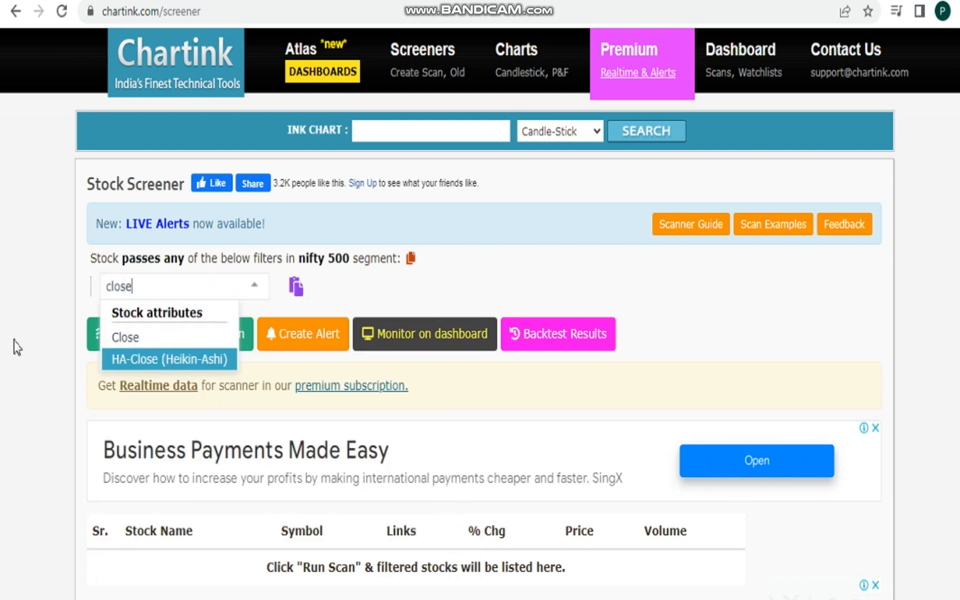
pyautogui.click(167, 336)
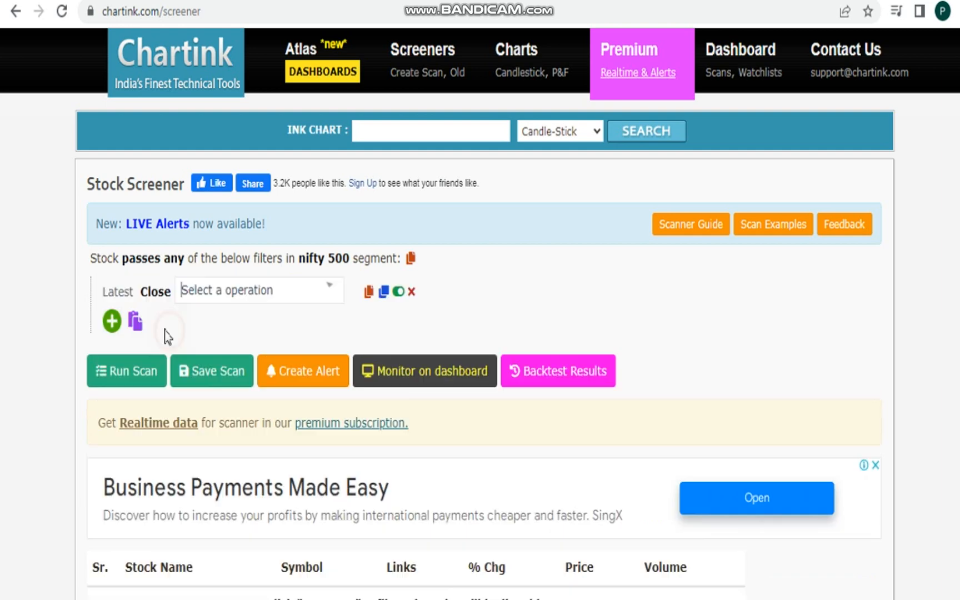
pyautogui.click(126, 297)
pyautogui.scroll(-2, 168, 522)
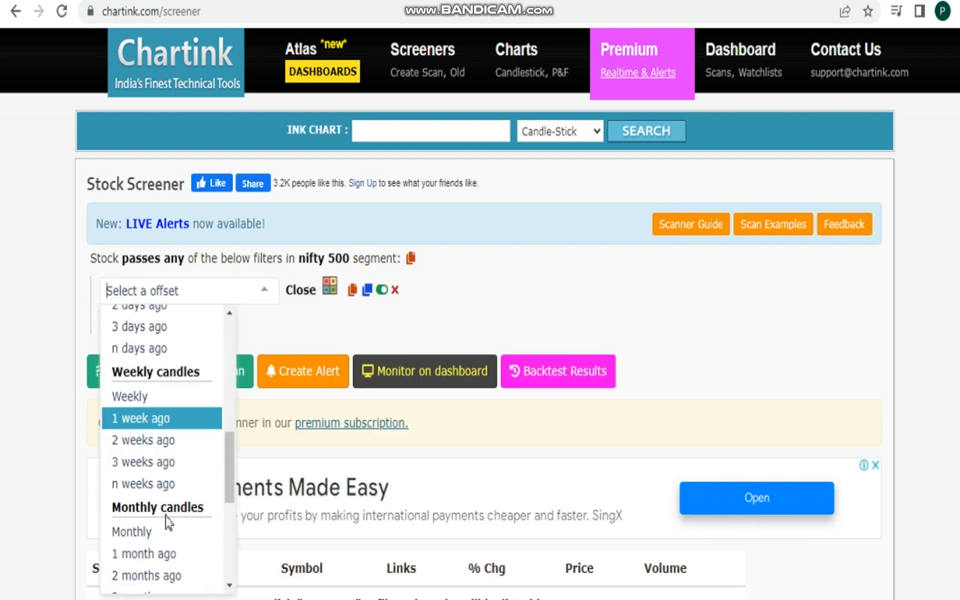
pyautogui.click(153, 533)
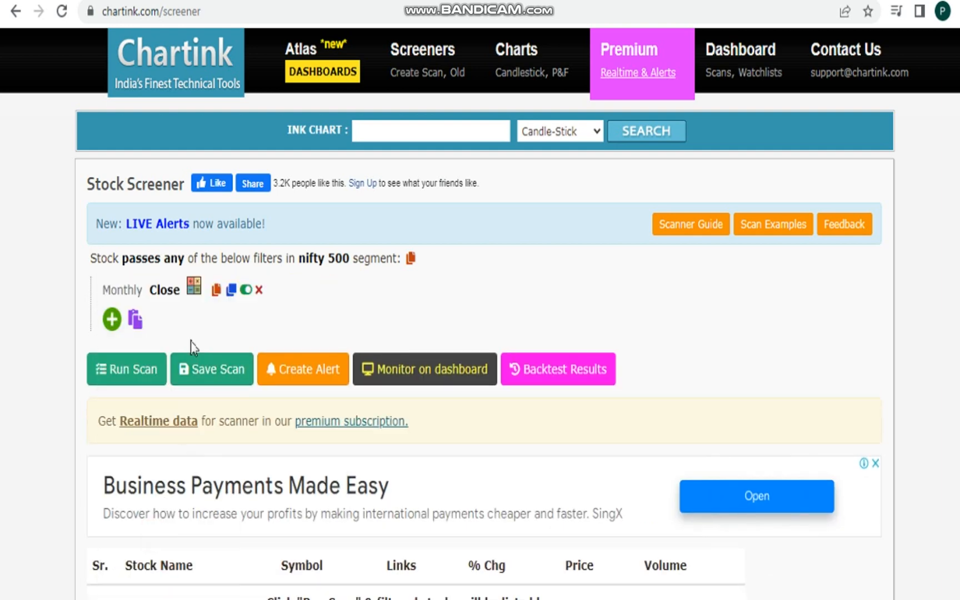
# Step: Complete the filter with Crossed below and a monthly Sma(Simple) of the monthly close, period 10
pyautogui.click(196, 290)
pyautogui.scroll(-3, 264, 481)
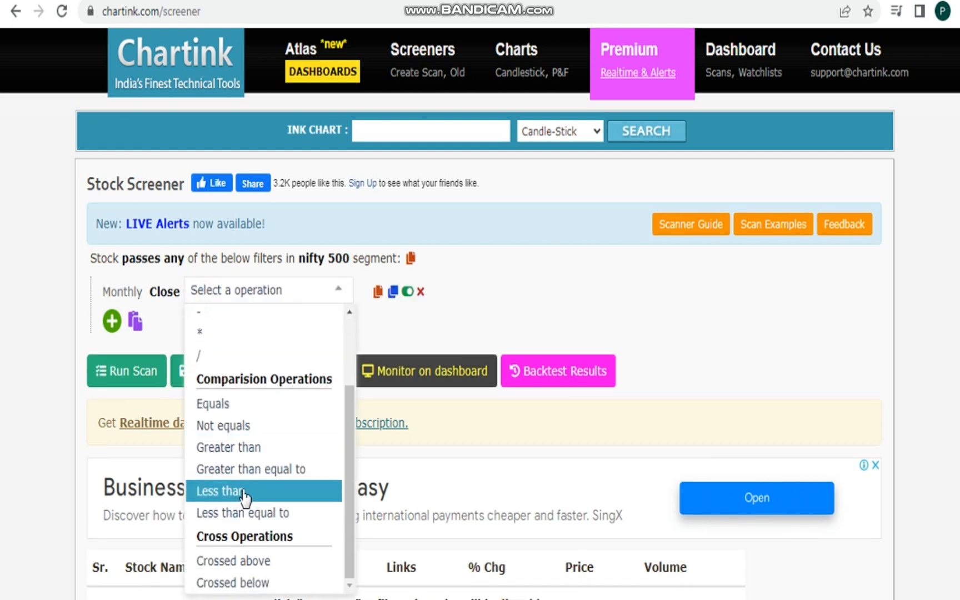
pyautogui.scroll(-2, 247, 497)
pyautogui.scroll(-1, 243, 496)
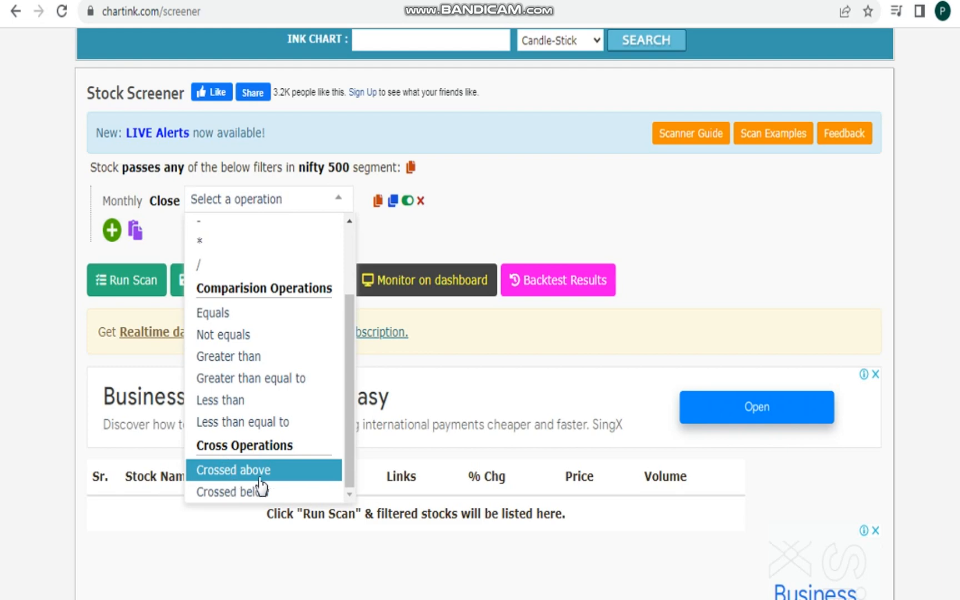
pyautogui.click(214, 492)
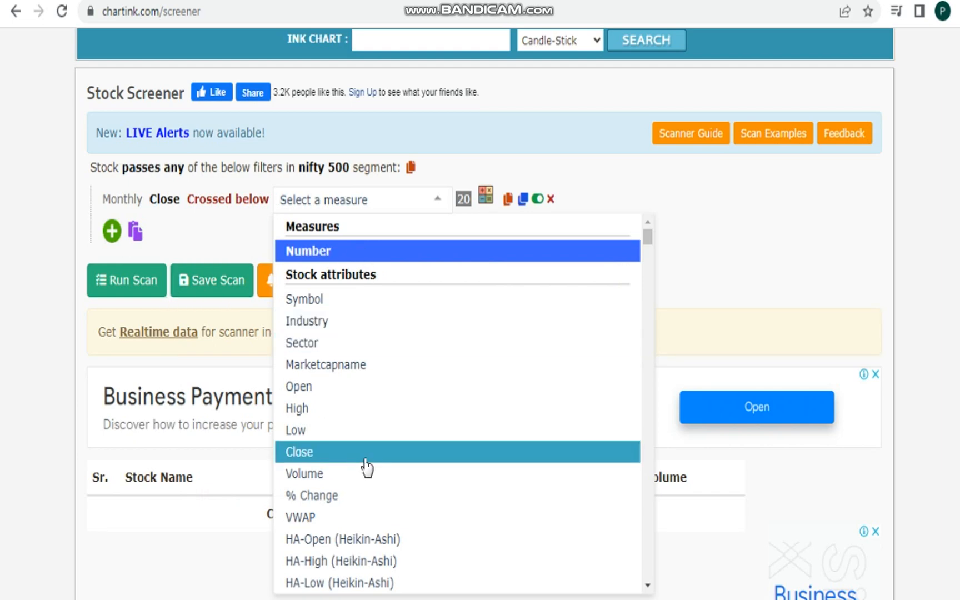
pyautogui.write('sma')
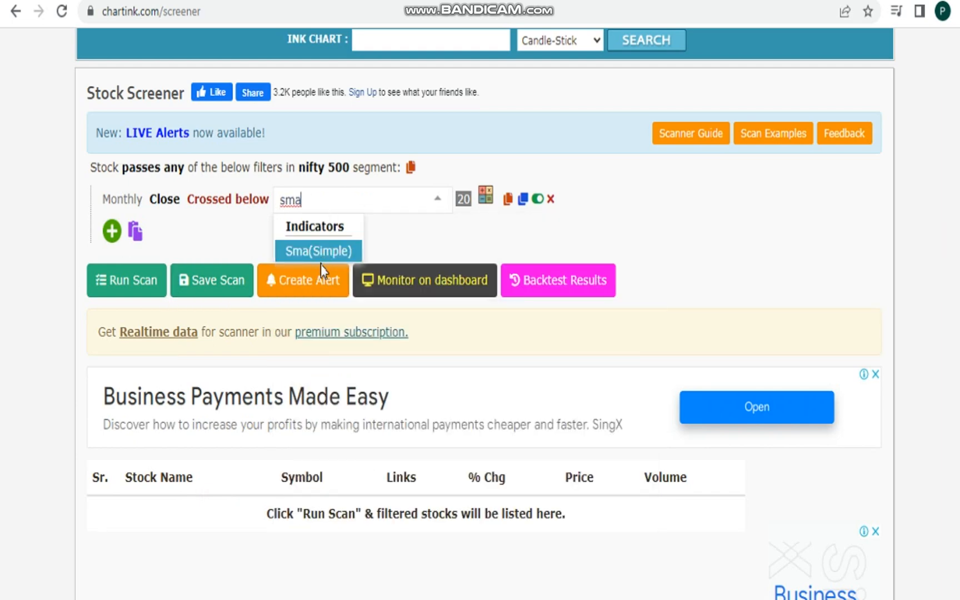
pyautogui.click(361, 252)
pyautogui.click(473, 201)
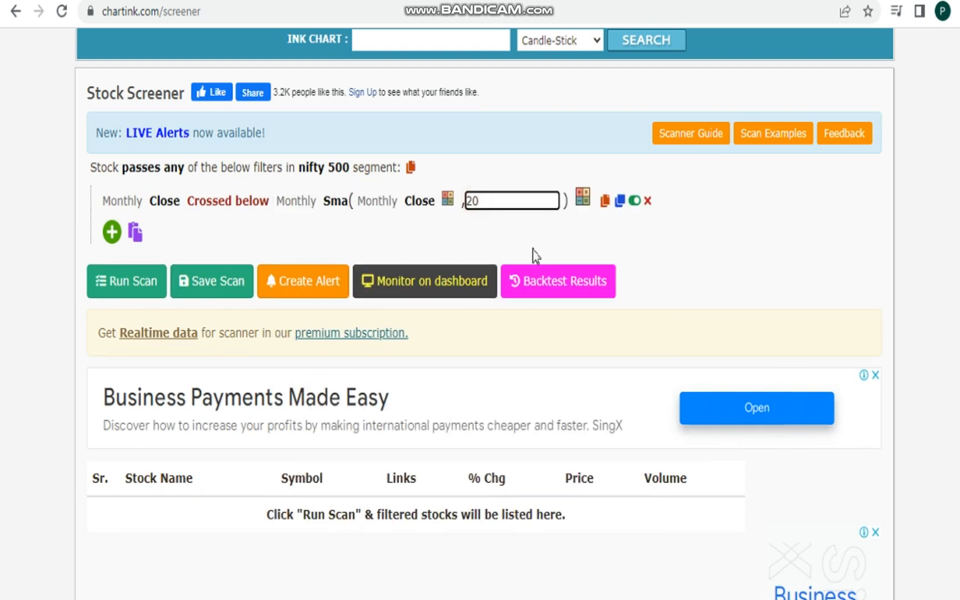
pyautogui.write('10')
pyautogui.click(727, 231)
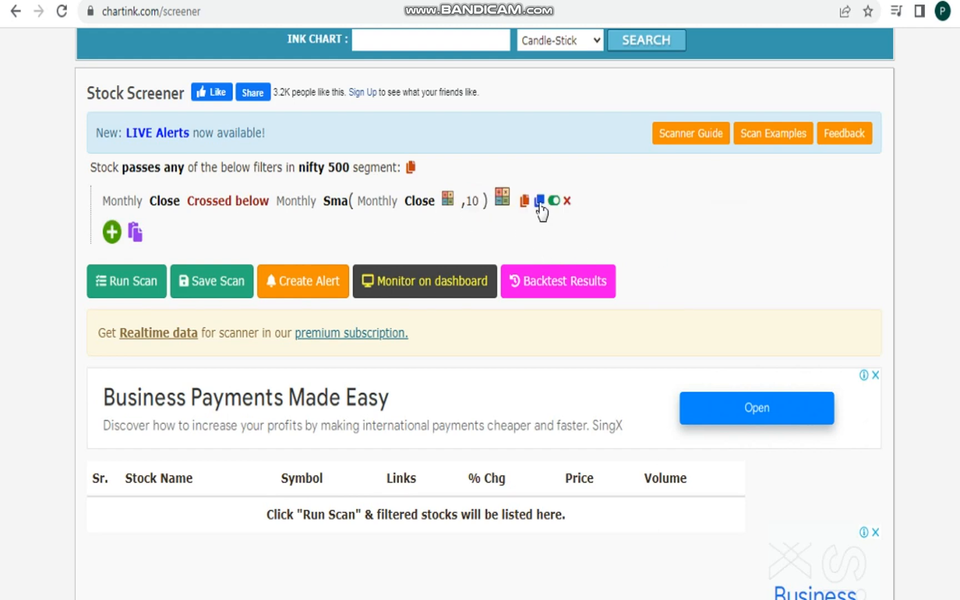
# Step: Duplicate the period-10 Sma filter and set the copy's period to 20
pyautogui.click(539, 200)
pyautogui.click(479, 240)
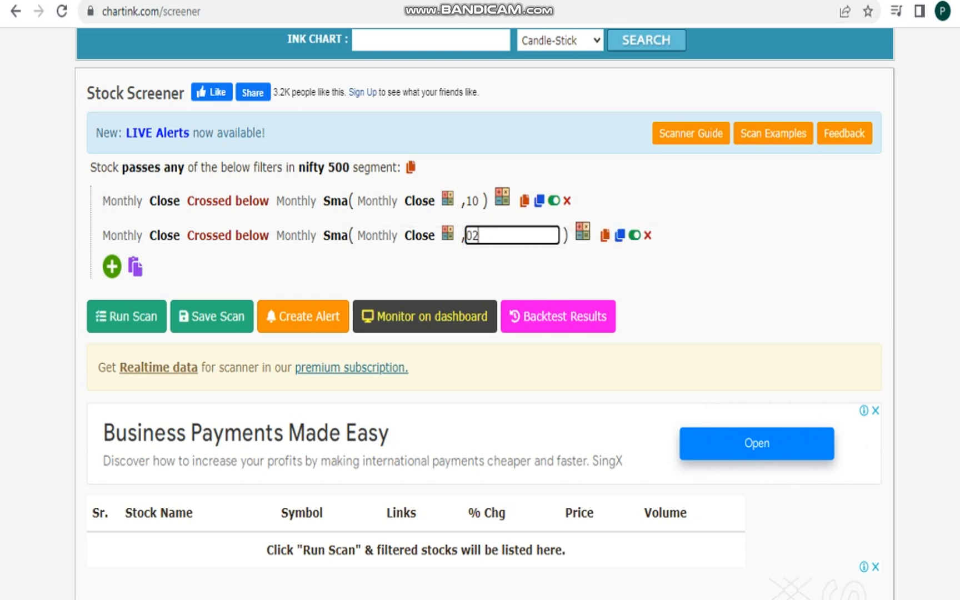
pyautogui.press('BackSpace')
pyautogui.click(540, 240)
# Step: Duplicate the period-20 Sma filter and set the copy's period to 40
pyautogui.click(539, 238)
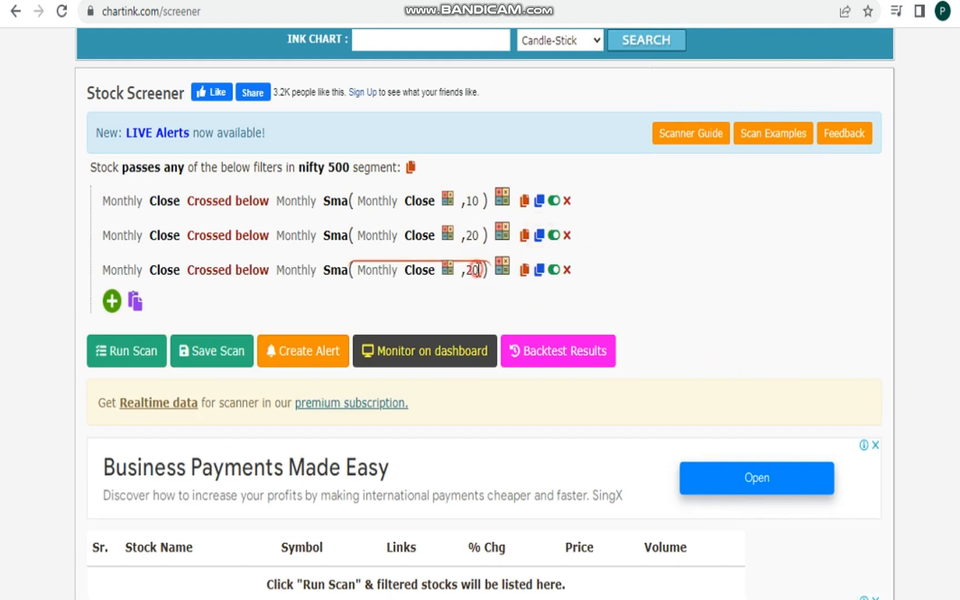
pyautogui.click(473, 270)
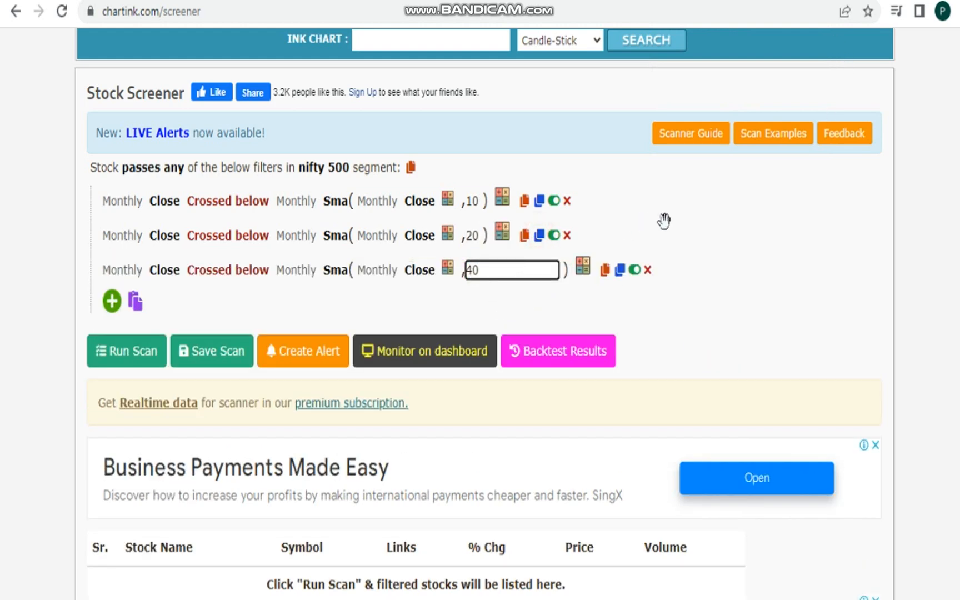
pyautogui.click(811, 268)
# Step: Duplicate the period-40 Sma filter and set the copy's period to 80
pyautogui.click(540, 273)
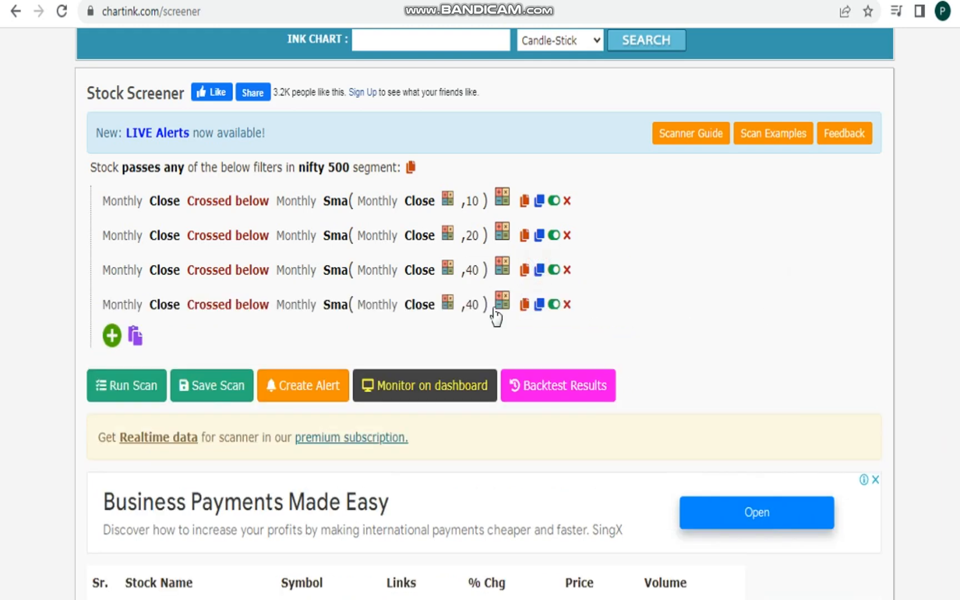
pyautogui.click(471, 305)
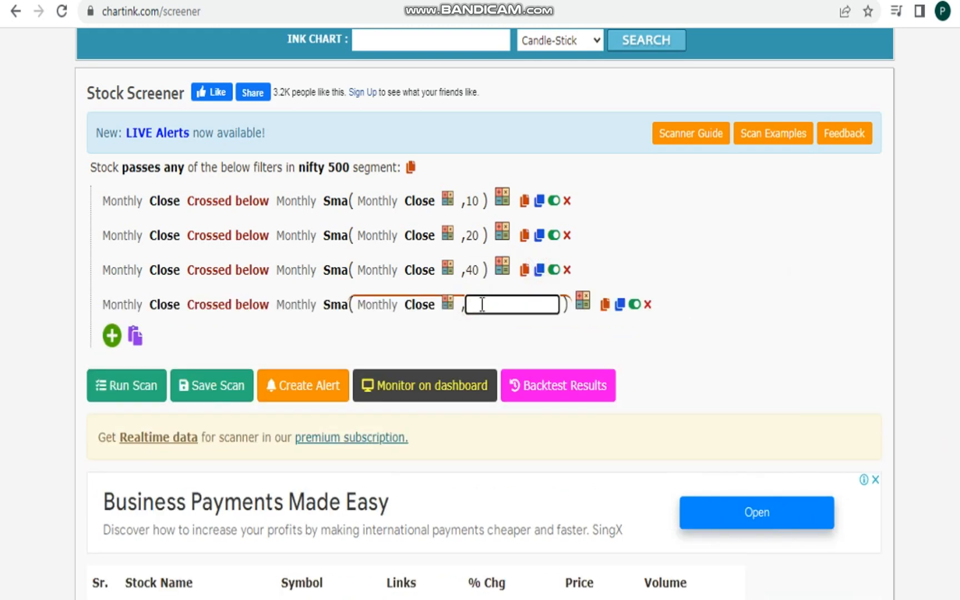
pyautogui.write('80')
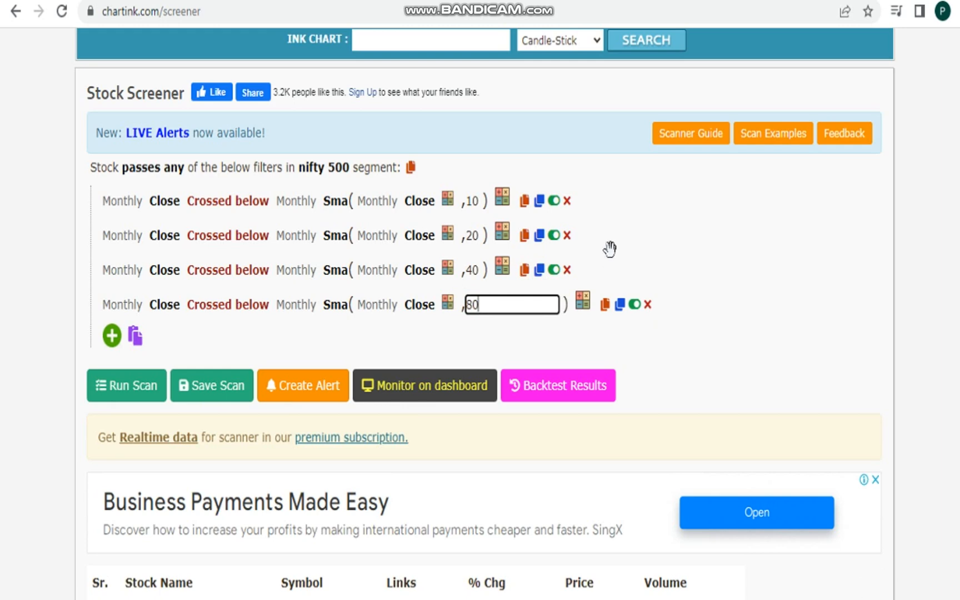
pyautogui.click(684, 236)
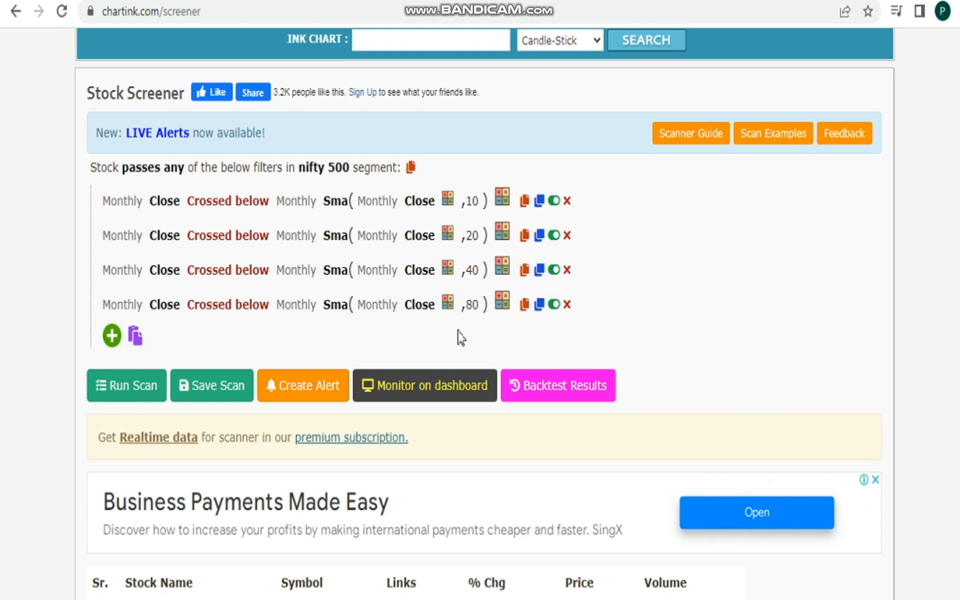
# Step: Save the scan under the name "monthly moving sync cross below"
pyautogui.click(218, 392)
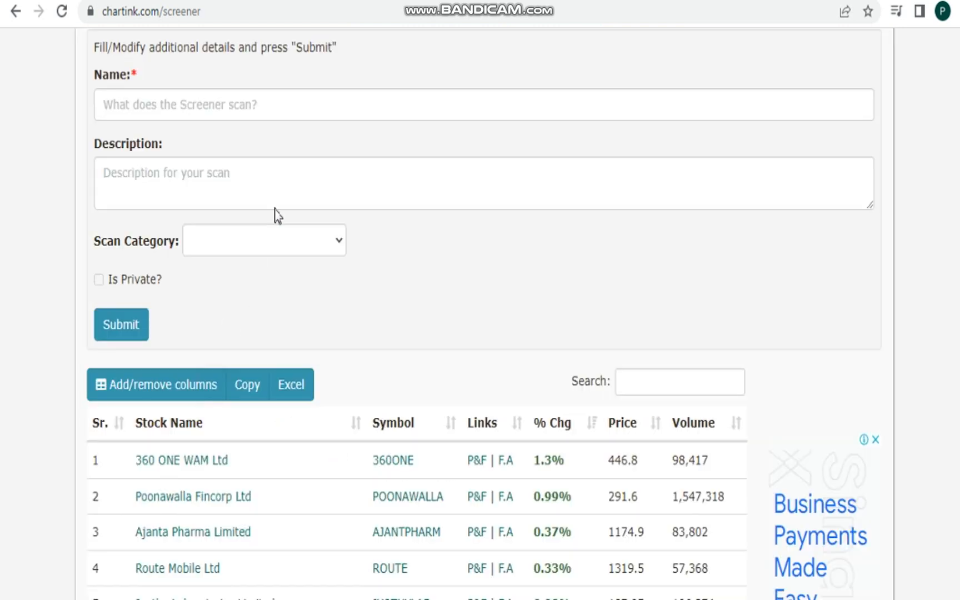
pyautogui.click(260, 104)
pyautogui.write('monthly moving sync cross b')
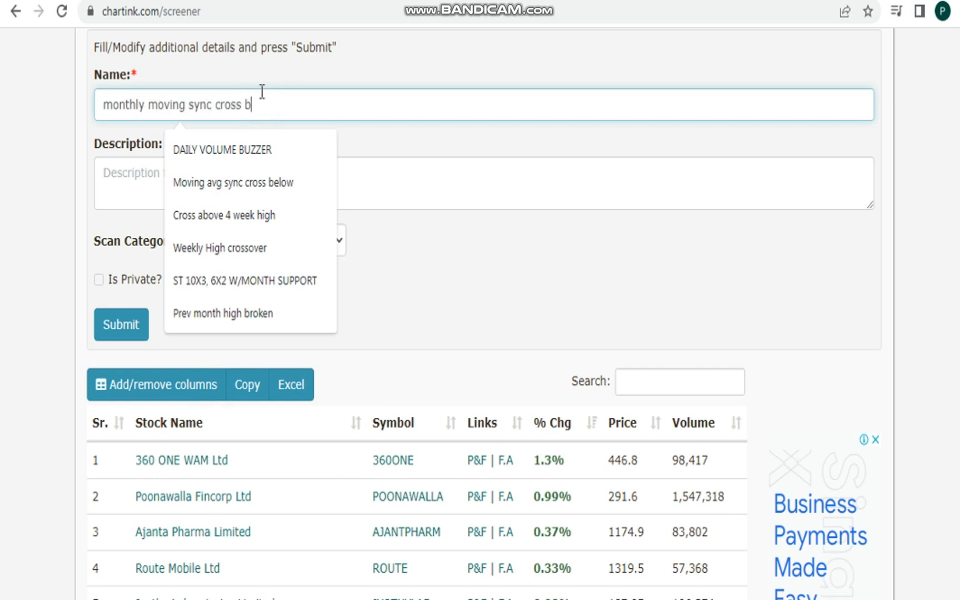
pyautogui.click(521, 268)
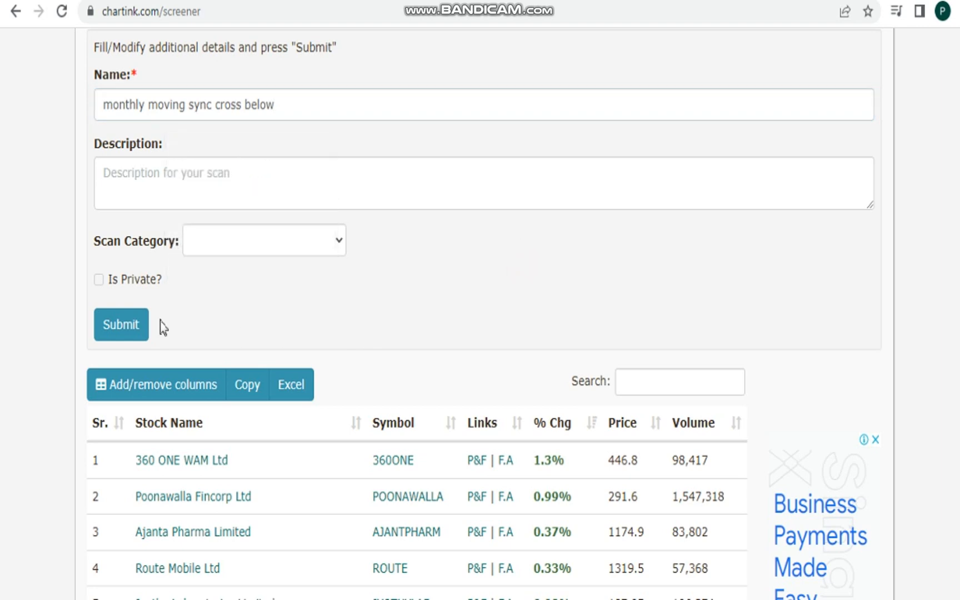
pyautogui.click(133, 315)
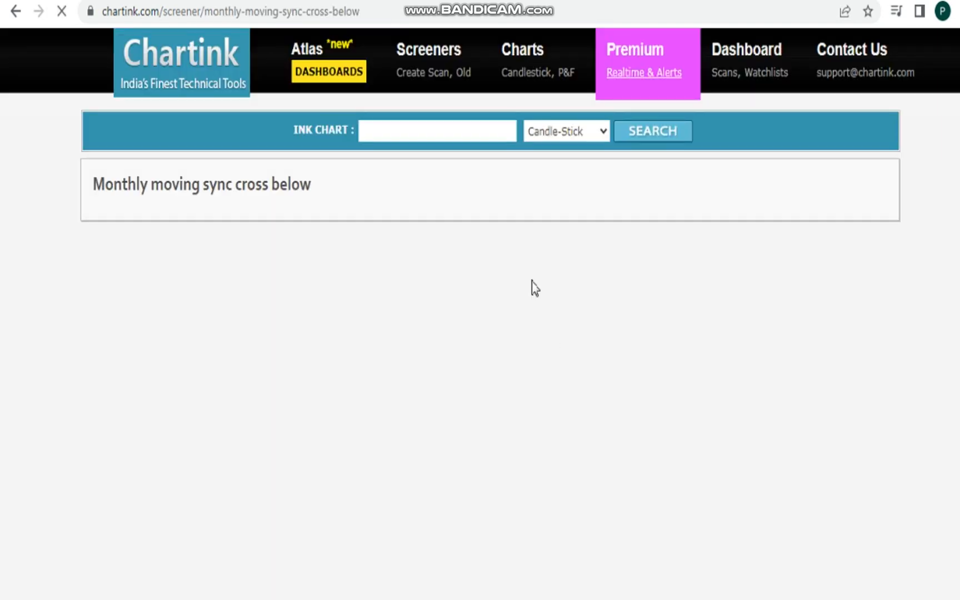
# Step: Download the saved scan's 15-year backtest history as a CSV file
pyautogui.scroll(-15, 536, 347)
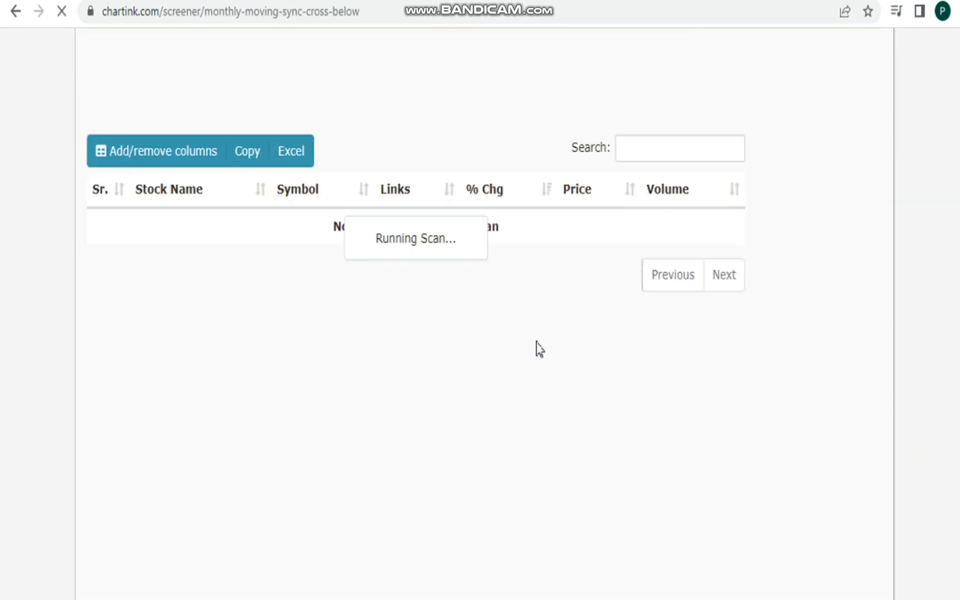
pyautogui.scroll(-10, 537, 347)
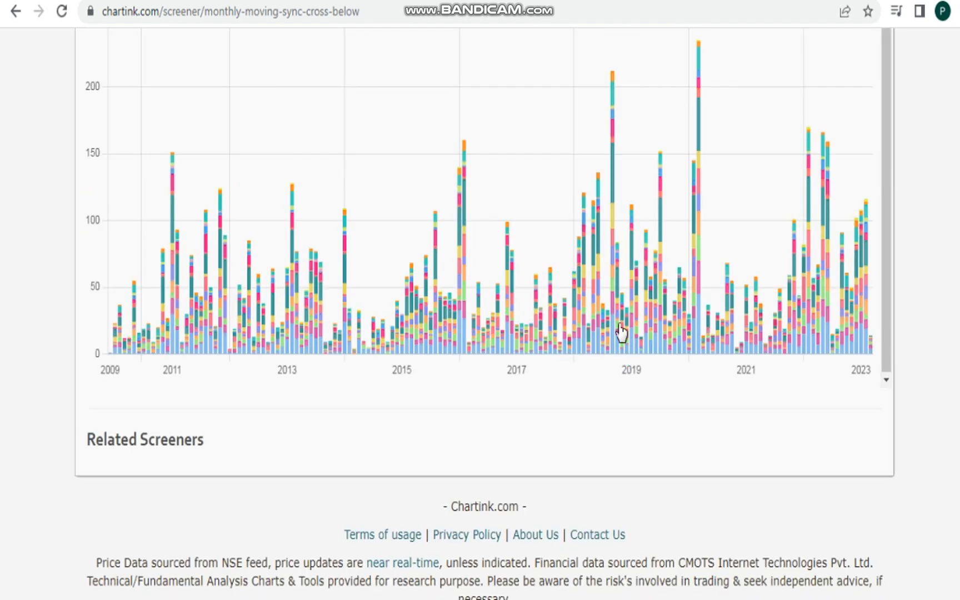
pyautogui.scroll(12, 717, 300)
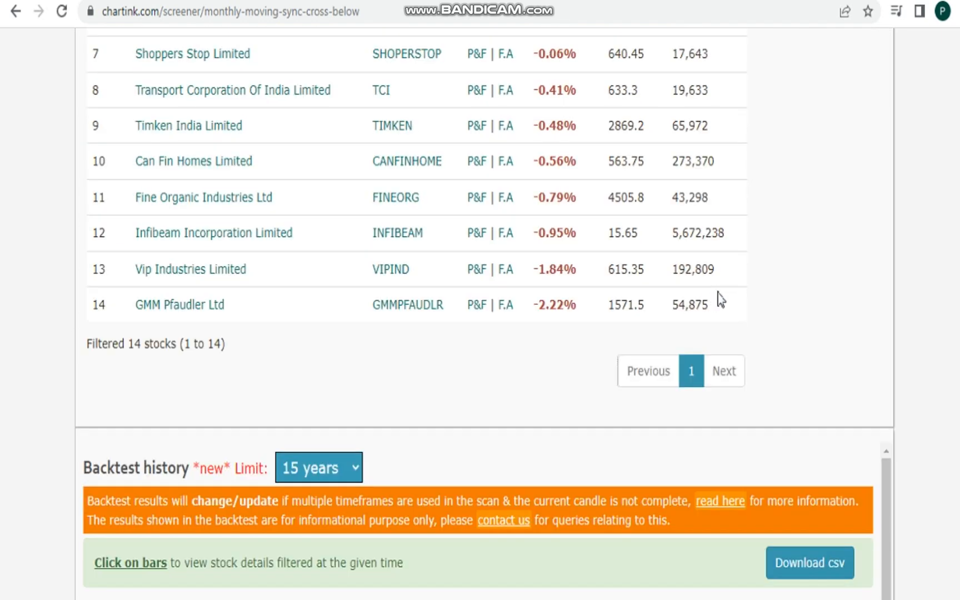
pyautogui.scroll(-4, 723, 300)
pyautogui.click(822, 385)
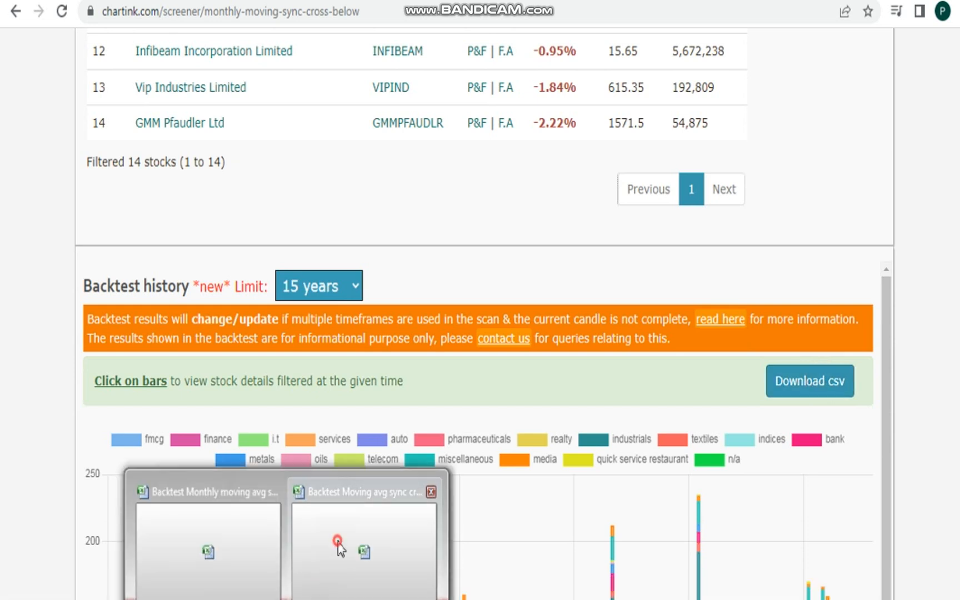
# Step: Switch to the backtest CSV in Excel and autofit the widths of all columns
pyautogui.click(337, 545)
pyautogui.click(259, 331)
pyautogui.hotkey('ctrl', 'a')
pyautogui.hotkey('alt', 'o')
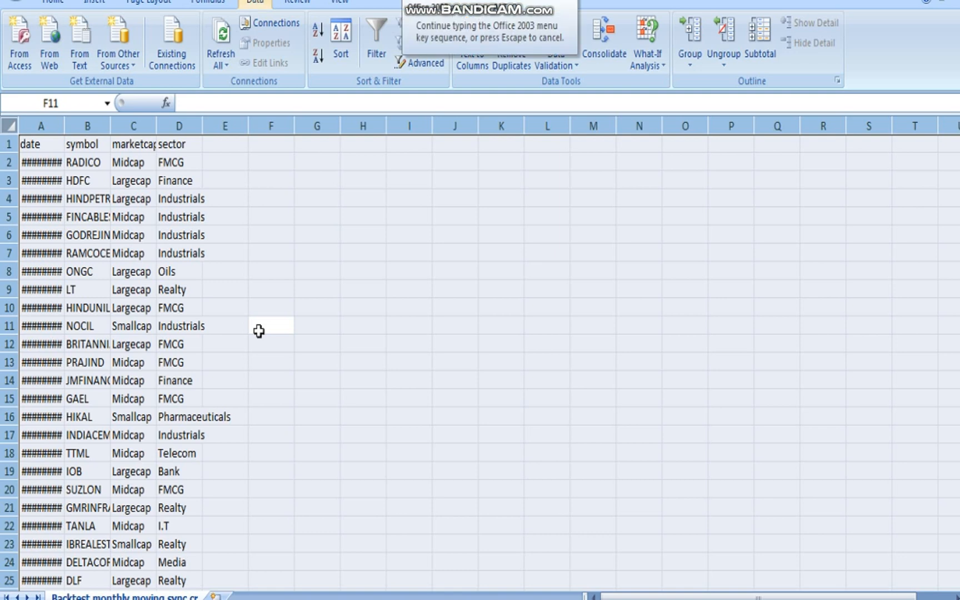
pyautogui.press('c')
pyautogui.press('a')
# Step: Enter the column header "Top 20" in cell E1, beside the sector column
pyautogui.press('Home')
pyautogui.hotkey('ctrl', 'Home')
pyautogui.press('Right')
pyautogui.press('Right')
pyautogui.press('Right')
pyautogui.press('Right')
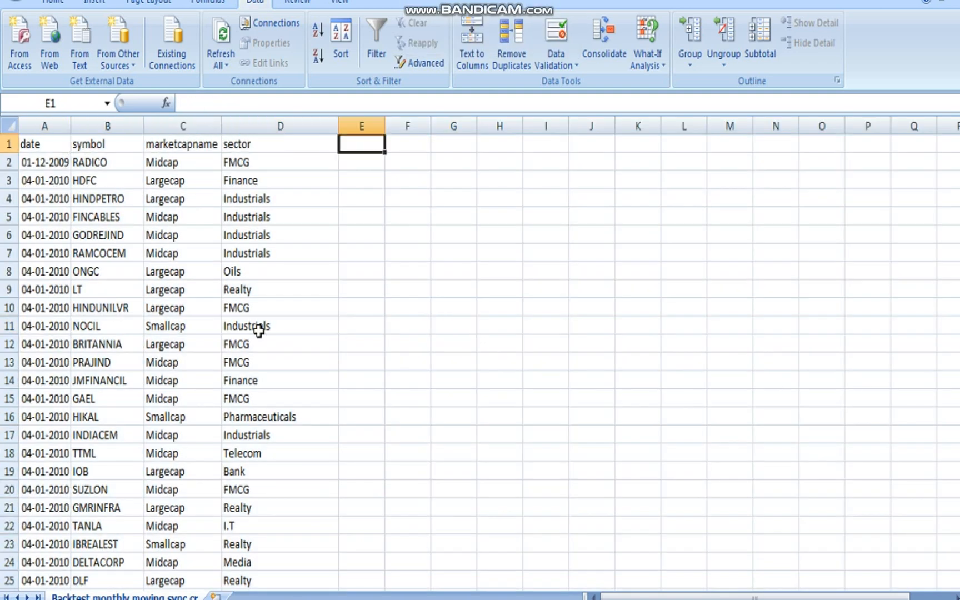
pyautogui.write('S')
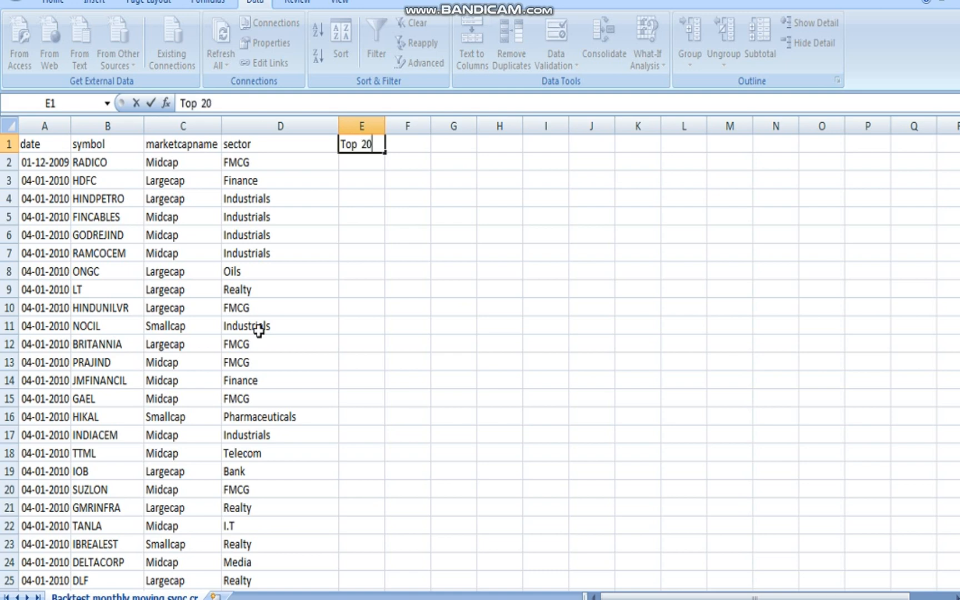
pyautogui.press('Return')
# Step: Inspect the VLOOKUP formula in the Top 20 column and review the symbols of the rows filtered to Yes
pyautogui.hotkey('alt', 'a')
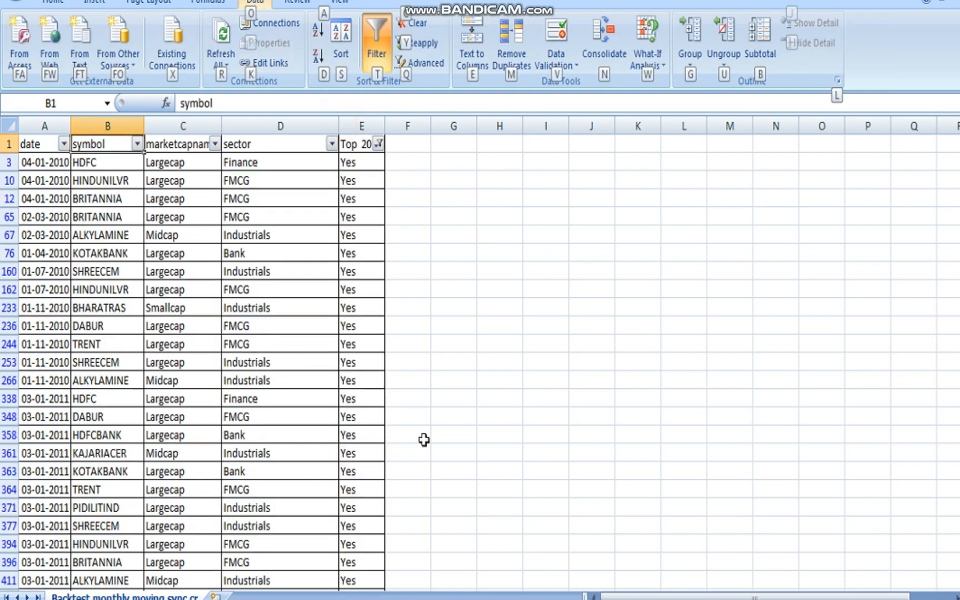
pyautogui.click(508, 402)
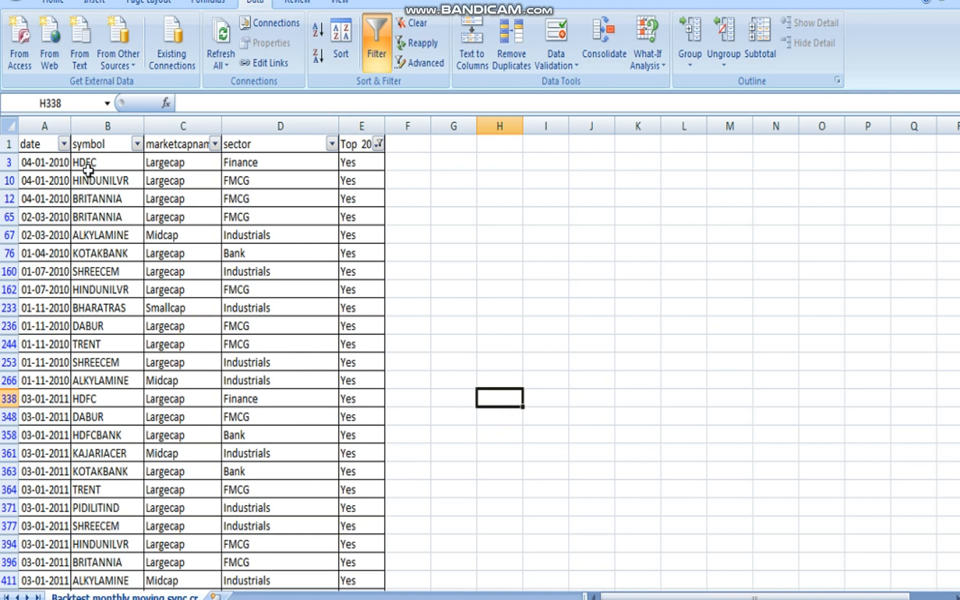
pyautogui.click(364, 162)
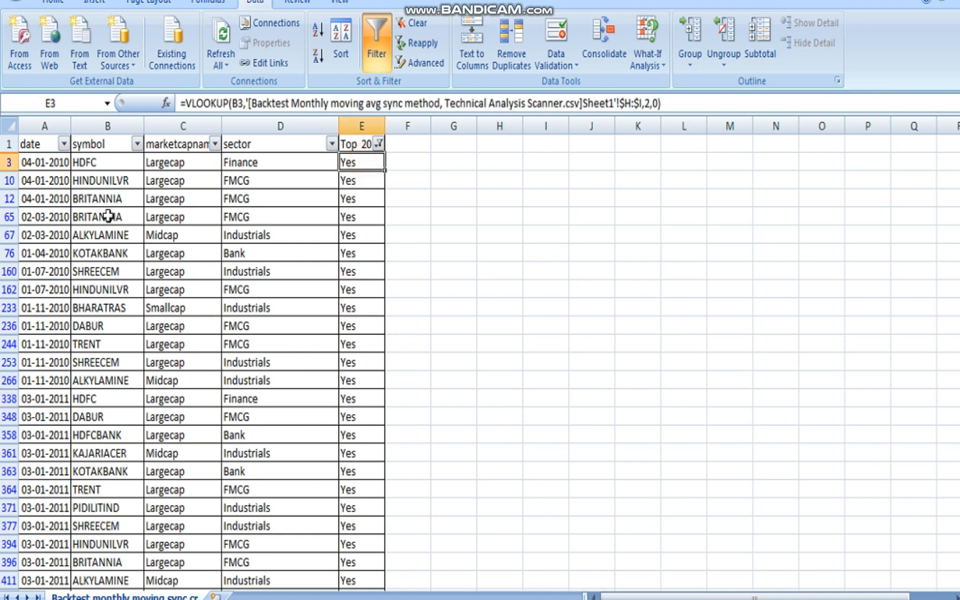
pyautogui.click(91, 164)
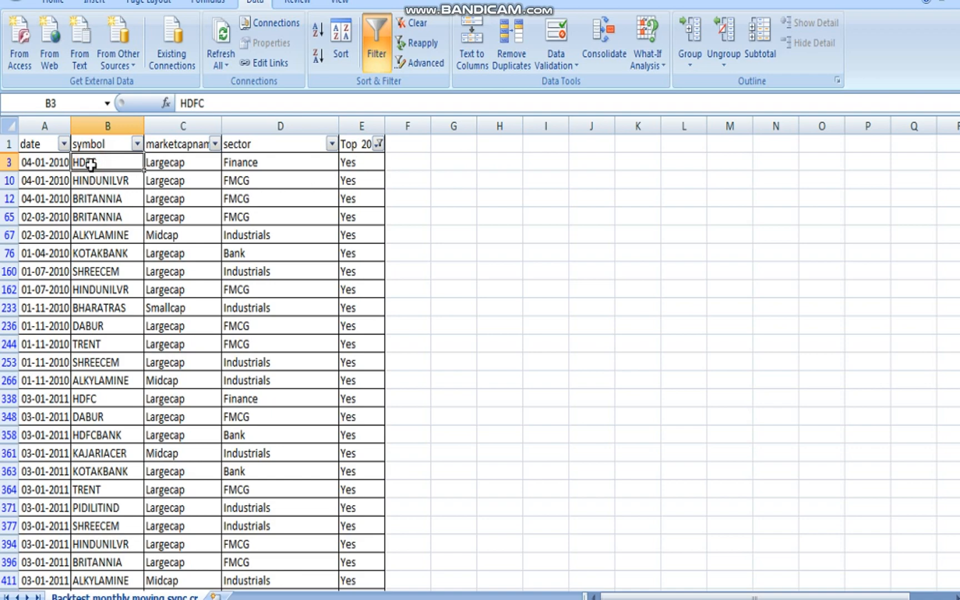
pyautogui.hotkey('ctrl', 'shift', 'Down')
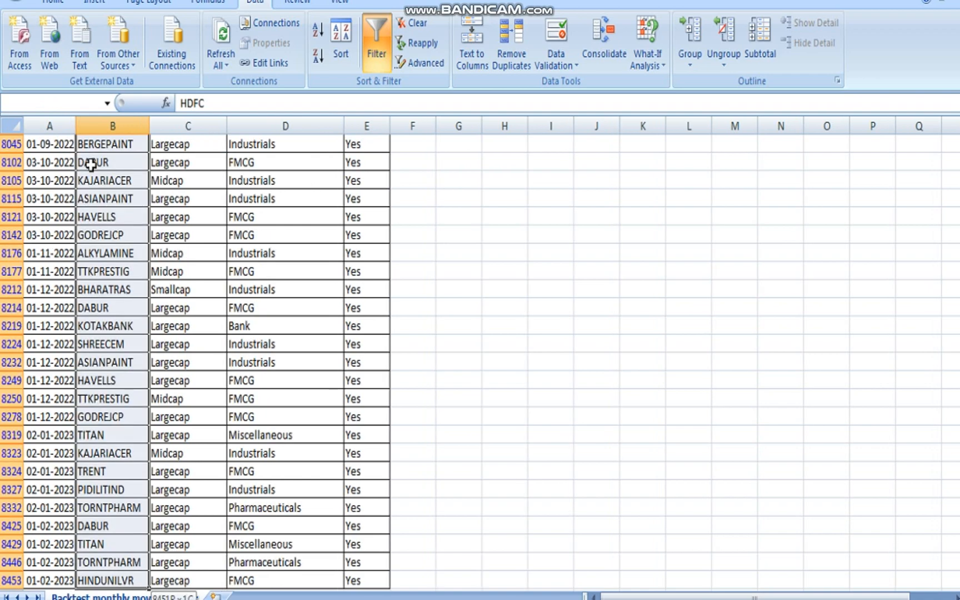
pyautogui.hotkey('ctrl', 'Up')
pyautogui.press('Down')
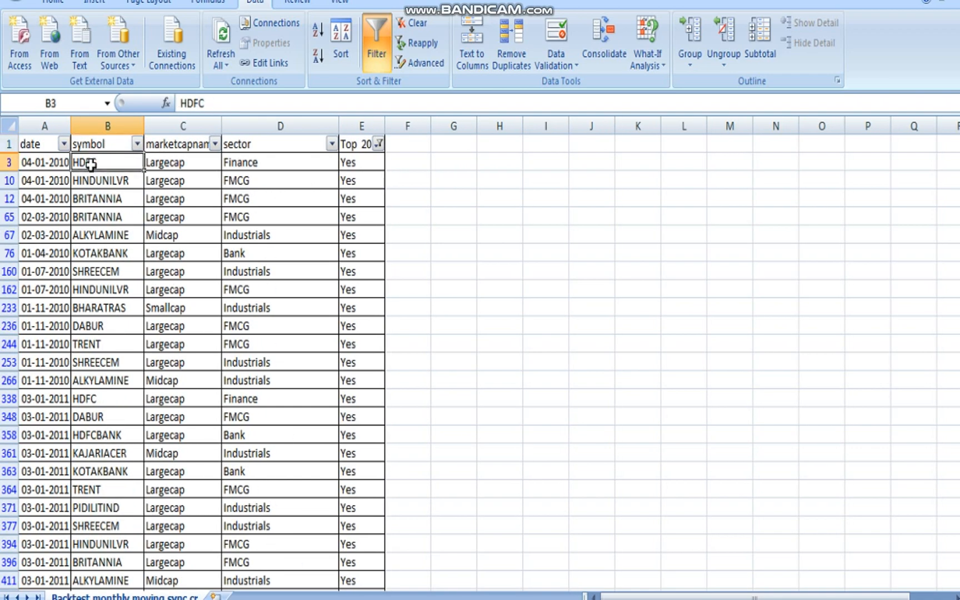
# Step: Filter the symbol column to show only HDFC
pyautogui.hotkey('ctrl', 'c')
pyautogui.press('Up')
pyautogui.hotkey('alt', 'Down')
pyautogui.press('Down')
pyautogui.press('Down')
pyautogui.press('Down')
pyautogui.press('Down')
pyautogui.press('Down')
pyautogui.press('Down')
pyautogui.press('space')
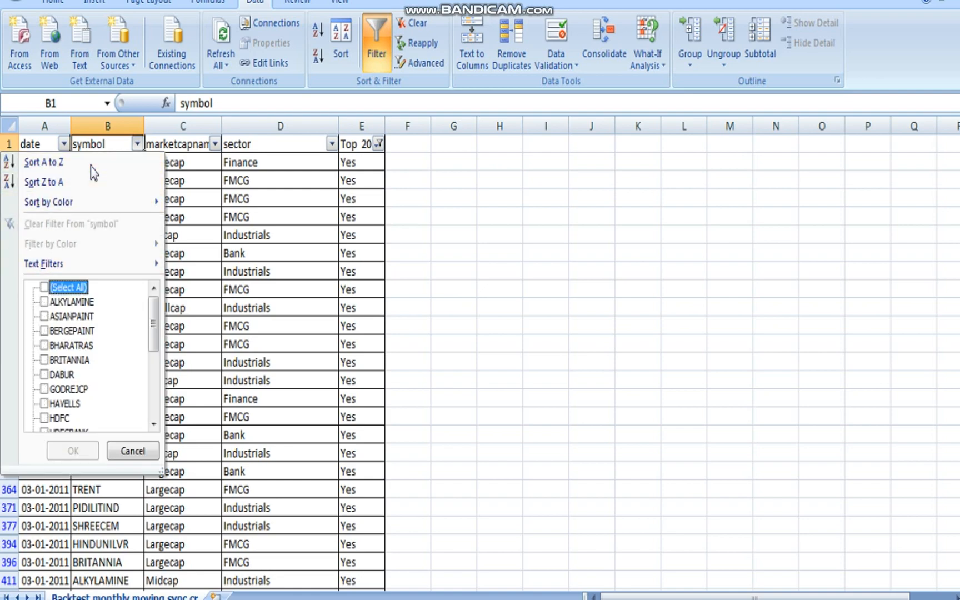
pyautogui.press('h')
pyautogui.press('d')
pyautogui.press('space')
pyautogui.press('Return')
pyautogui.press('Down')
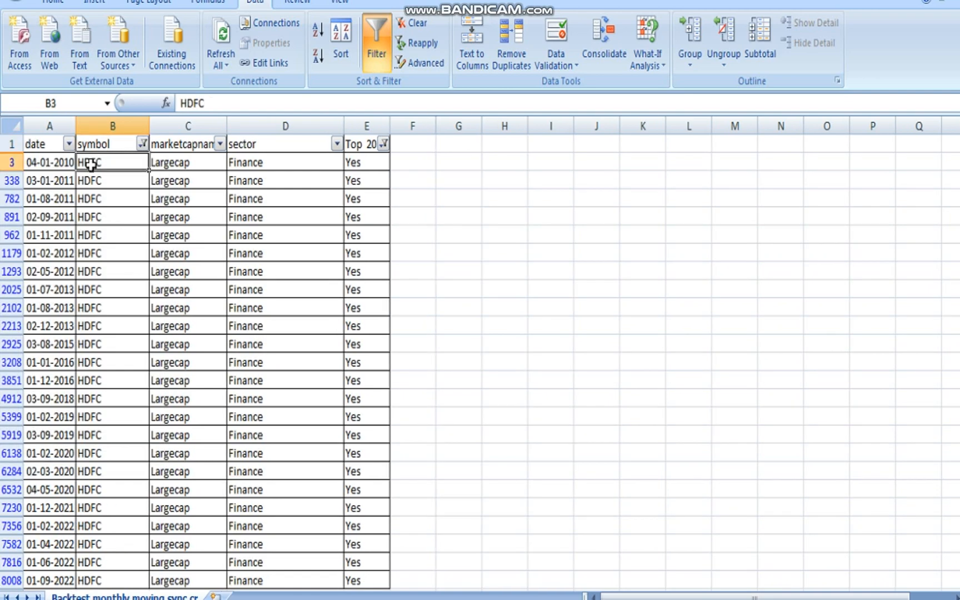
# Step: Filter the symbol column to show only ALKYLAMINE and select all of its symbol entries
pyautogui.press('Up')
pyautogui.hotkey('alt', 'Down')
pyautogui.press('Down')
pyautogui.press('Down')
pyautogui.press('Down')
pyautogui.press('Down')
pyautogui.press('Down')
pyautogui.press('Down')
pyautogui.press('space')
pyautogui.press('Down')
pyautogui.press('space')
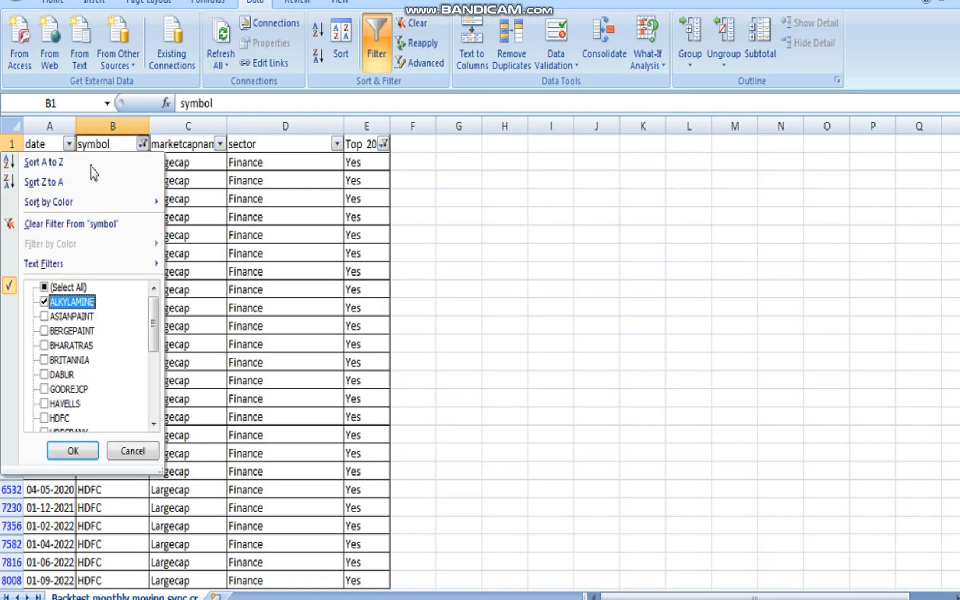
pyautogui.press('Return')
pyautogui.press('Down')
pyautogui.press('Left')
pyautogui.press('Right')
pyautogui.hotkey('ctrl', 'shift', 'Down')
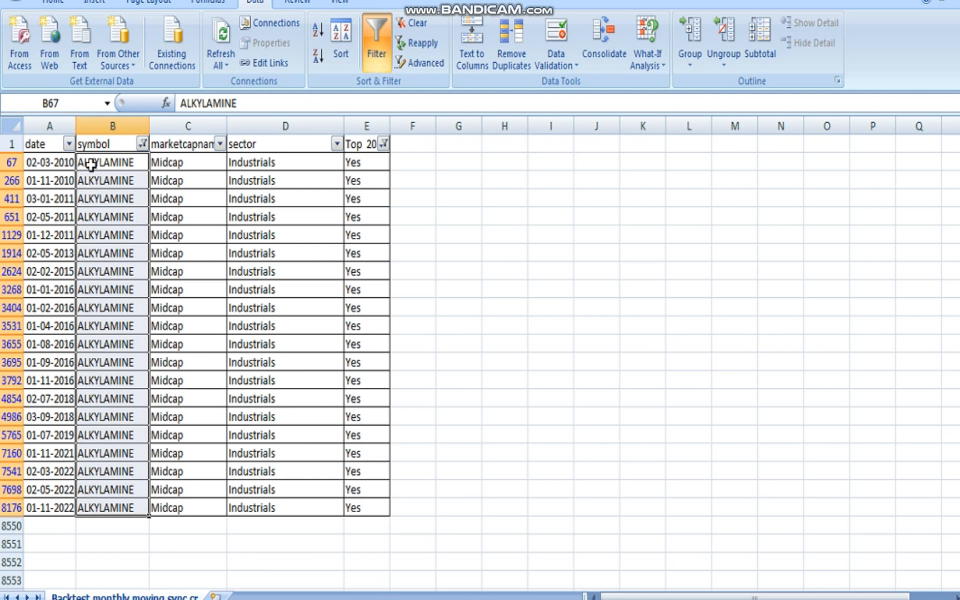
# Step: Copy the ALKYLAMINE symbol and load the Alkyl Amines Chemicals chart with it on Investing.com
pyautogui.click(195, 250)
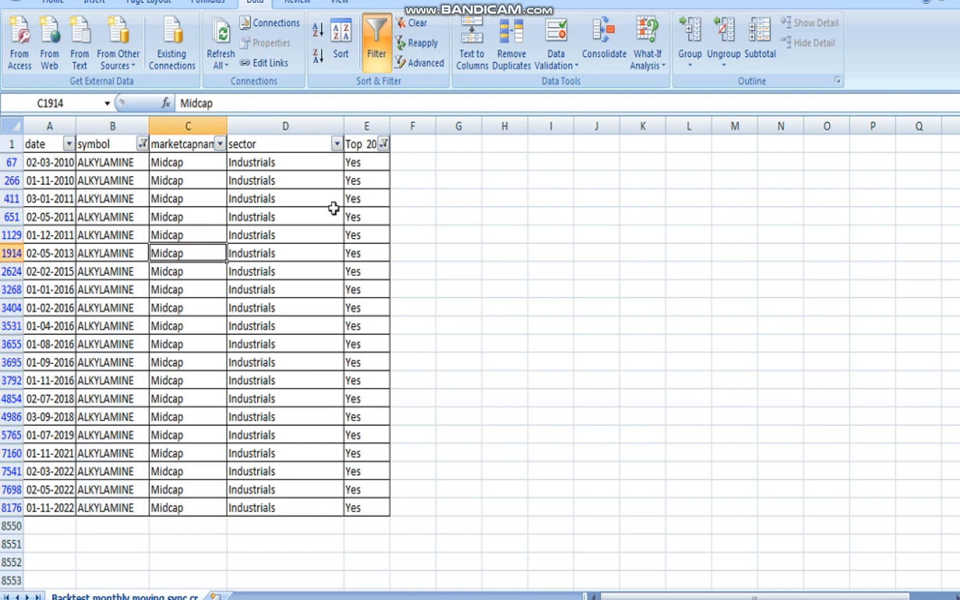
pyautogui.click(97, 162)
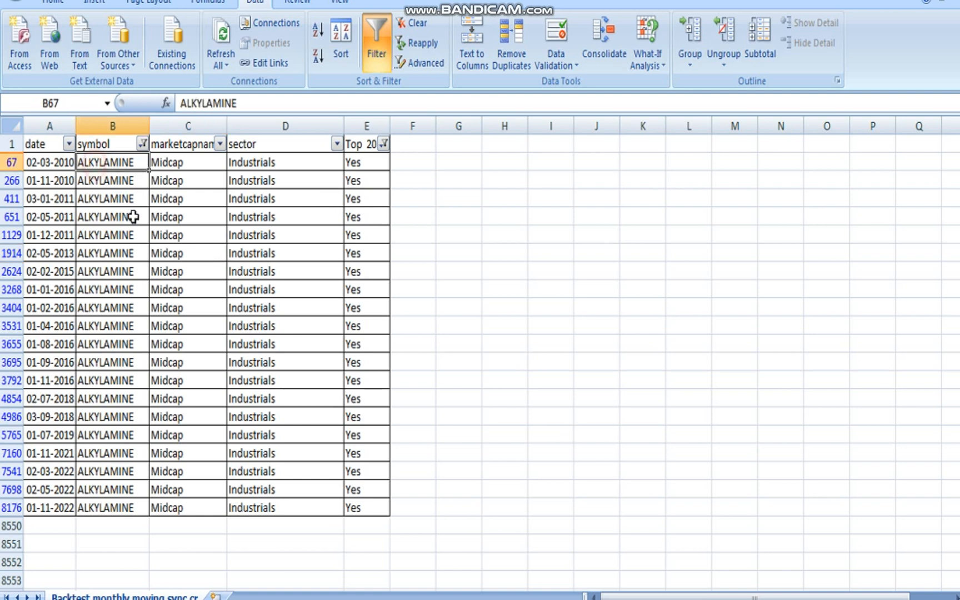
pyautogui.hotkey('ctrl', 'c')
pyautogui.hotkey('alt', 'Tab')
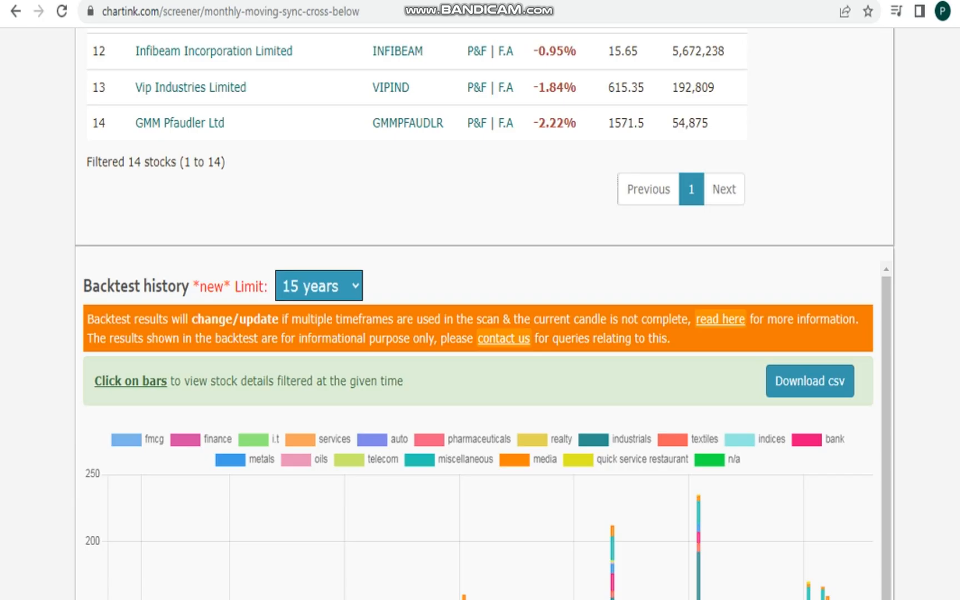
pyautogui.hotkey('alt', 'Tab')
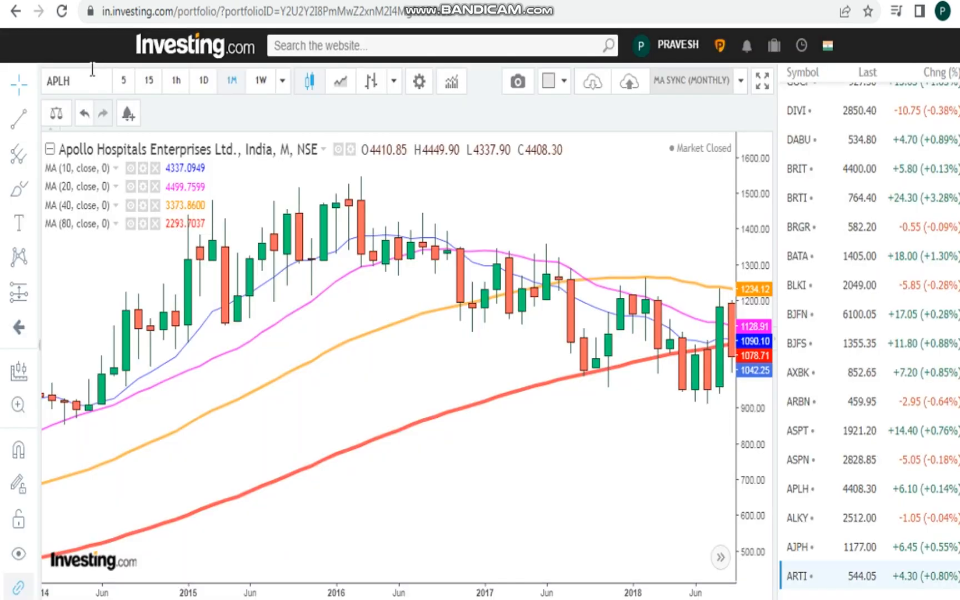
pyautogui.click(92, 77)
pyautogui.hotkey('ctrl', 'v')
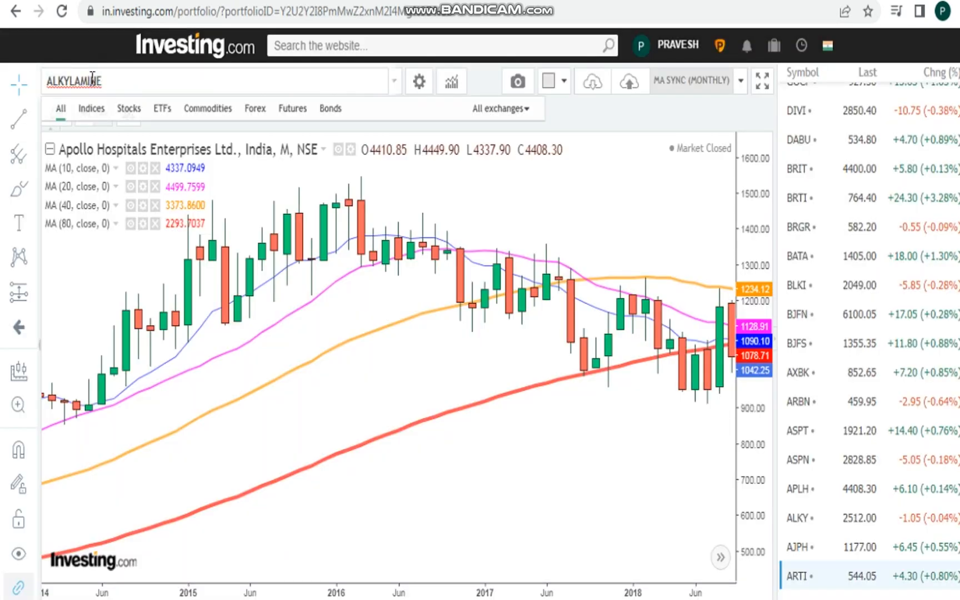
pyautogui.click(98, 137)
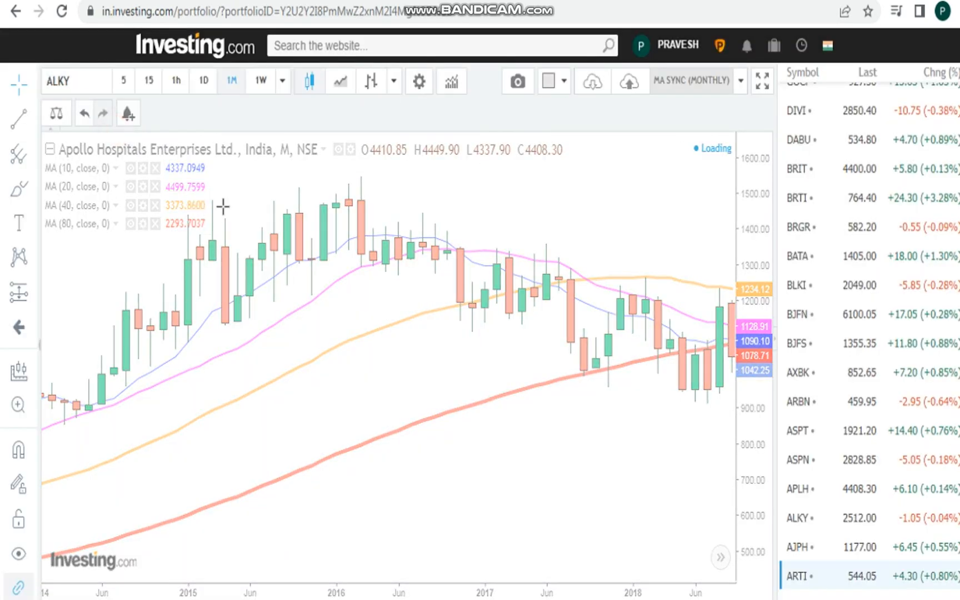
# Step: Compare the March 2010 candle on the Alkyl Amines monthly chart with the first ALKYLAMINE backtest date in Excel
pyautogui.hotkey('alt', 'Tab')
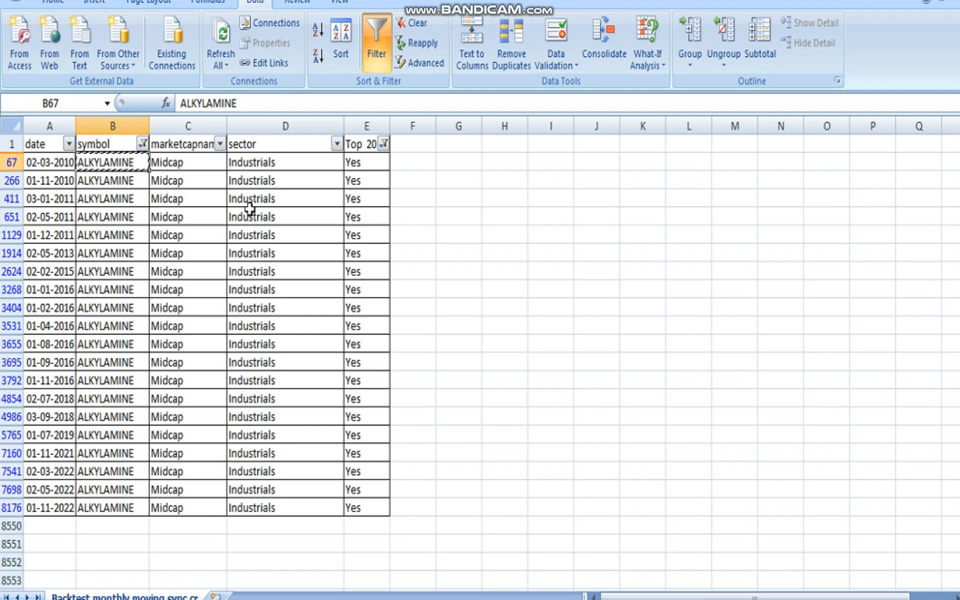
pyautogui.hotkey('alt', 'Tab')
pyautogui.moveTo(159, 343); pyautogui.dragTo(450, 293)
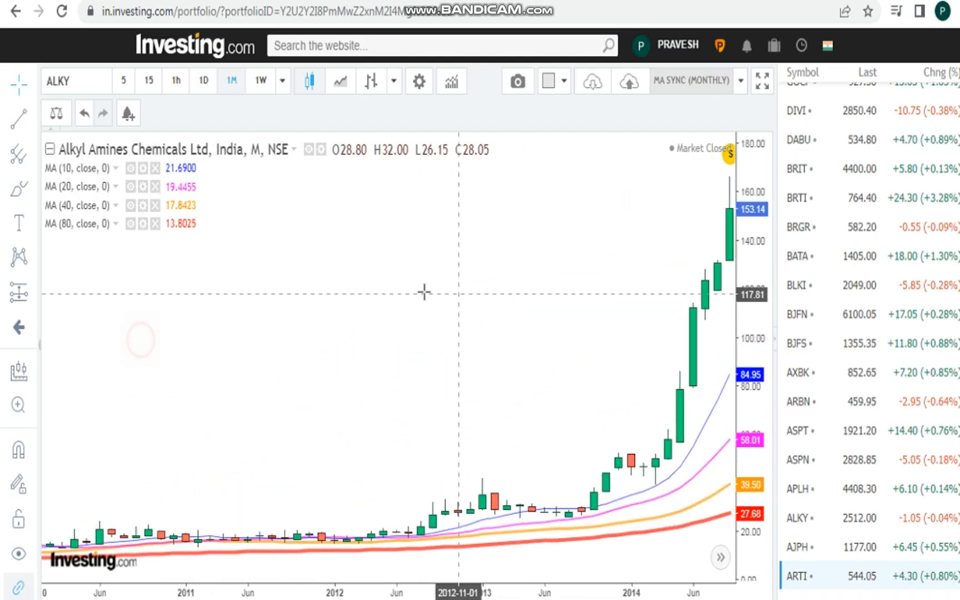
pyautogui.moveTo(272, 310); pyautogui.dragTo(536, 268)
pyautogui.moveTo(417, 289); pyautogui.dragTo(545, 259)
pyautogui.moveTo(395, 277); pyautogui.dragTo(459, 278)
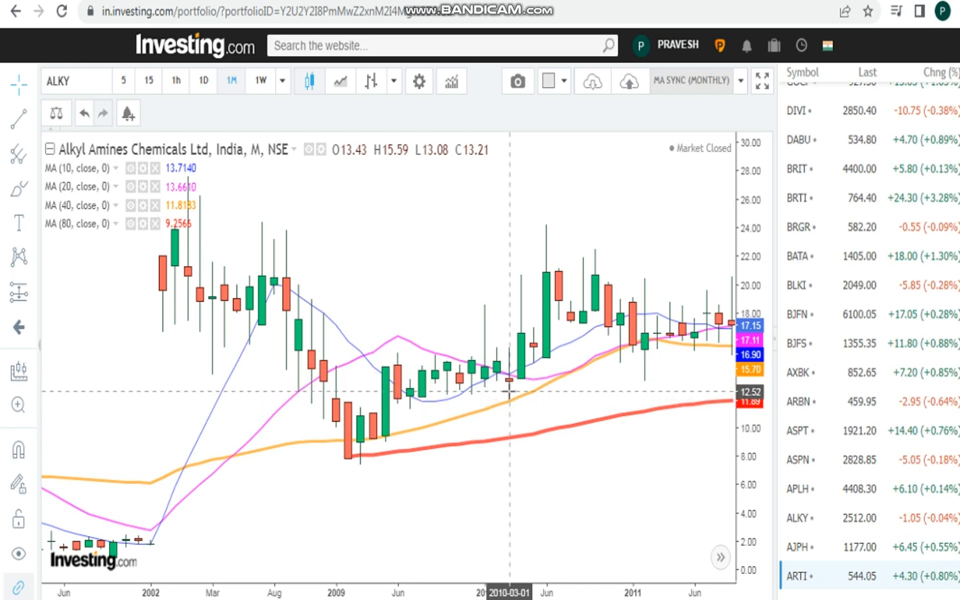
pyautogui.hotkey('alt', 'Tab')
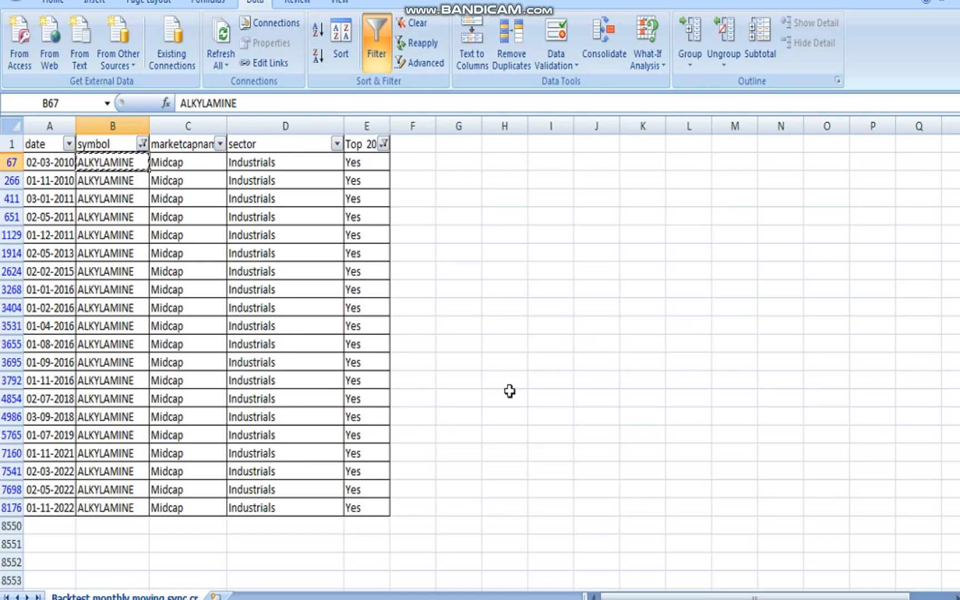
pyautogui.hotkey('alt', 'Tab')
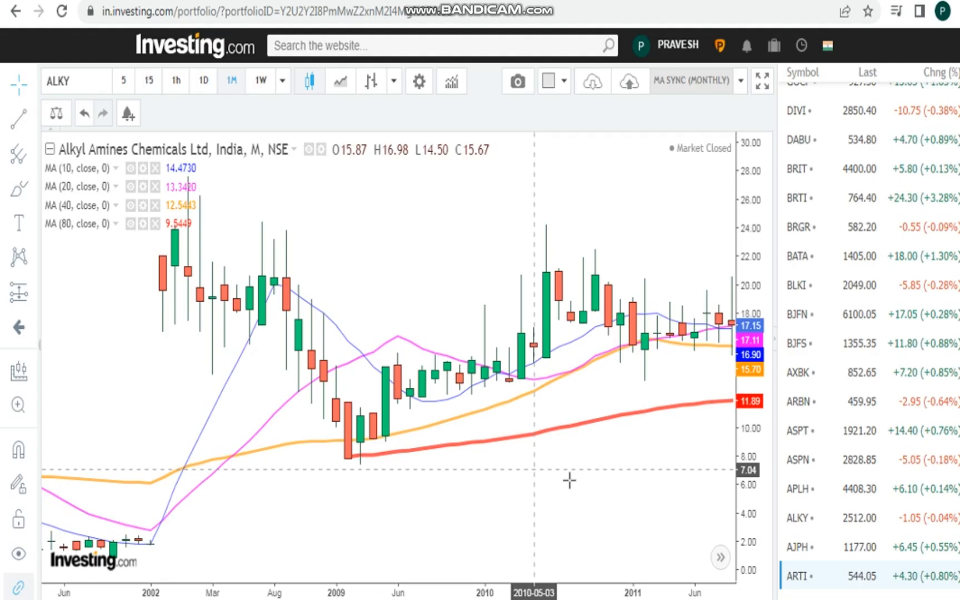
# Step: Check the chart's November 2010, January 2011 and May 2011 candles against the ALKYLAMINE backtest dates in Excel
pyautogui.moveTo(578, 535); pyautogui.dragTo(525, 472)
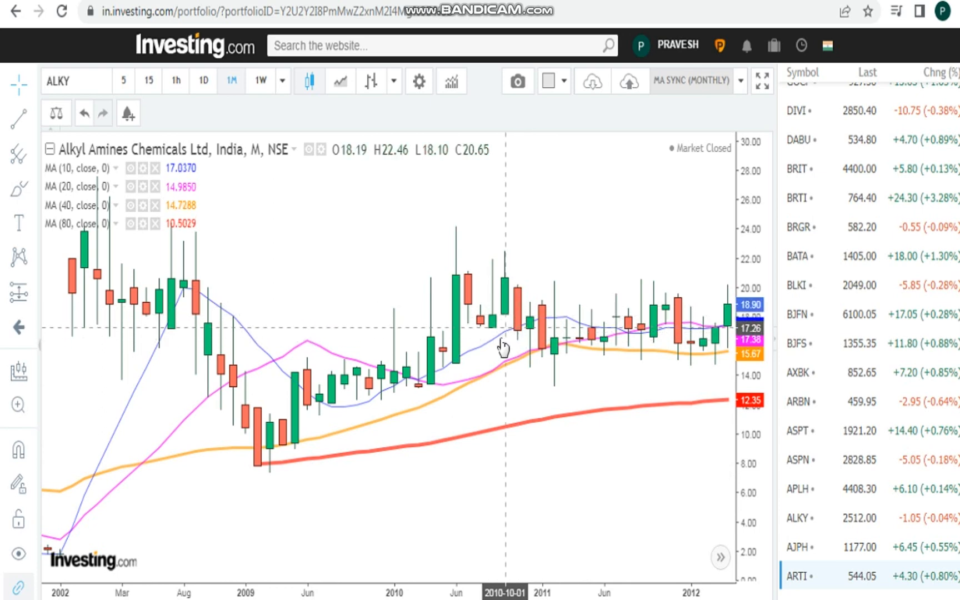
pyautogui.hotkey('alt', 'Tab')
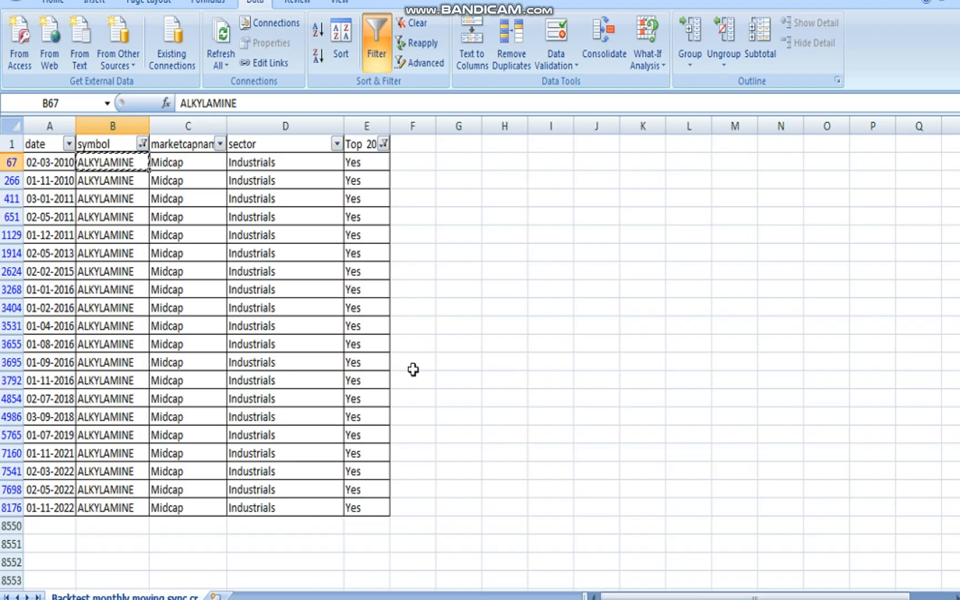
pyautogui.hotkey('alt', 'Tab')
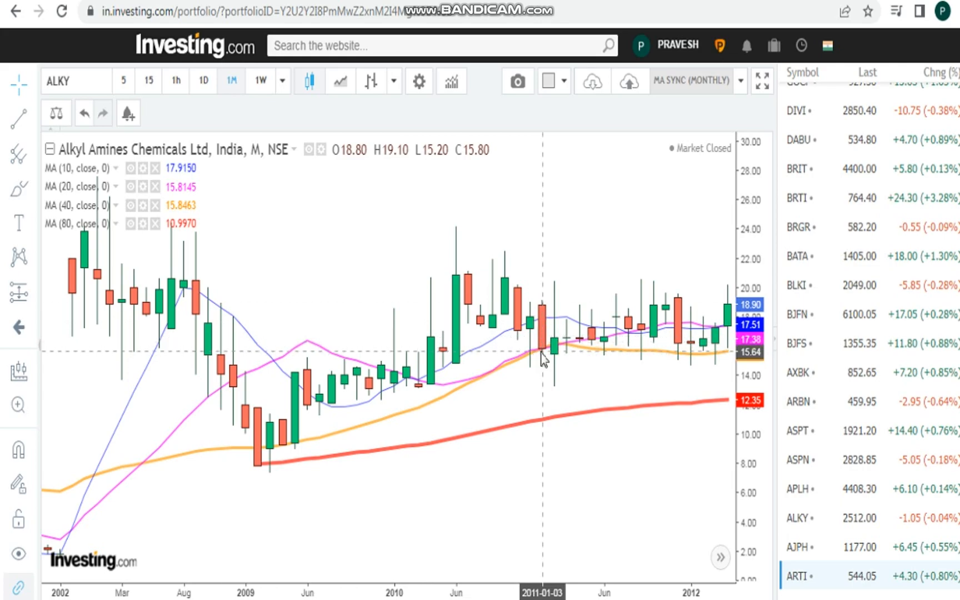
pyautogui.hotkey('alt', 'Tab')
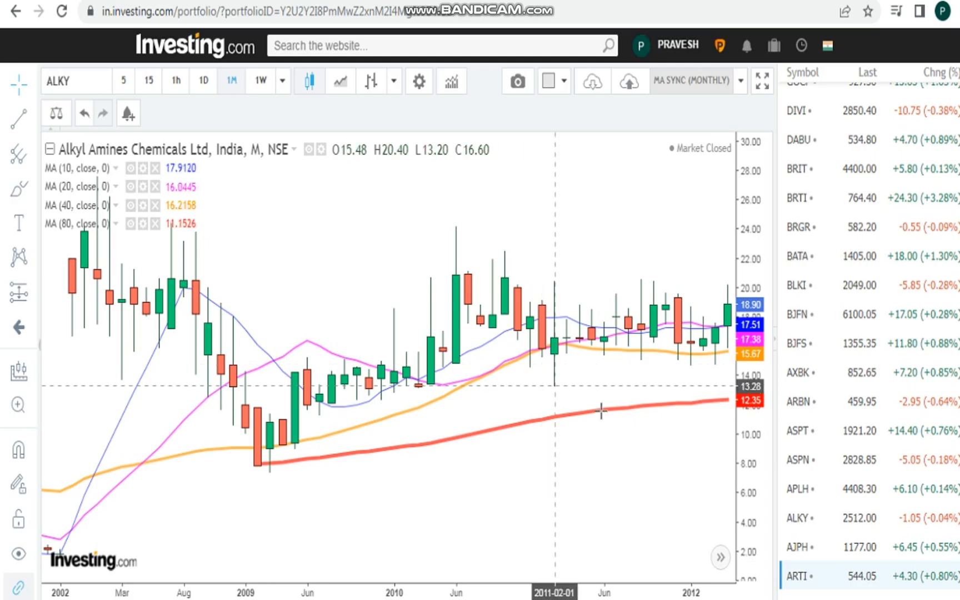
pyautogui.hotkey('alt', 'Tab')
pyautogui.moveTo(613, 414); pyautogui.dragTo(541, 412)
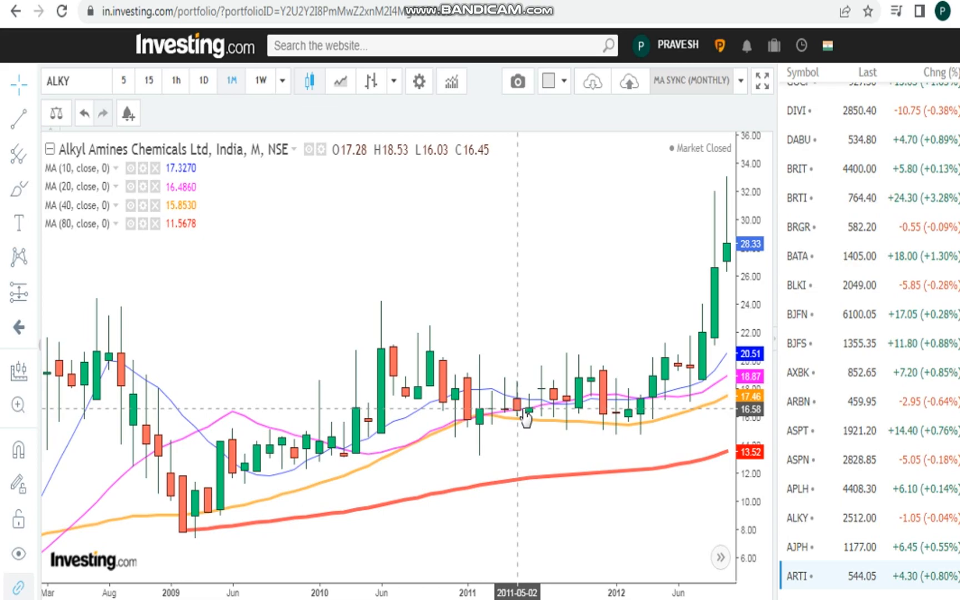
# Step: Switch back to the backtest sheet in Excel and reset the table's filters so that all rows are listed
pyautogui.hotkey('alt', 'Tab')
pyautogui.click(178, 324)
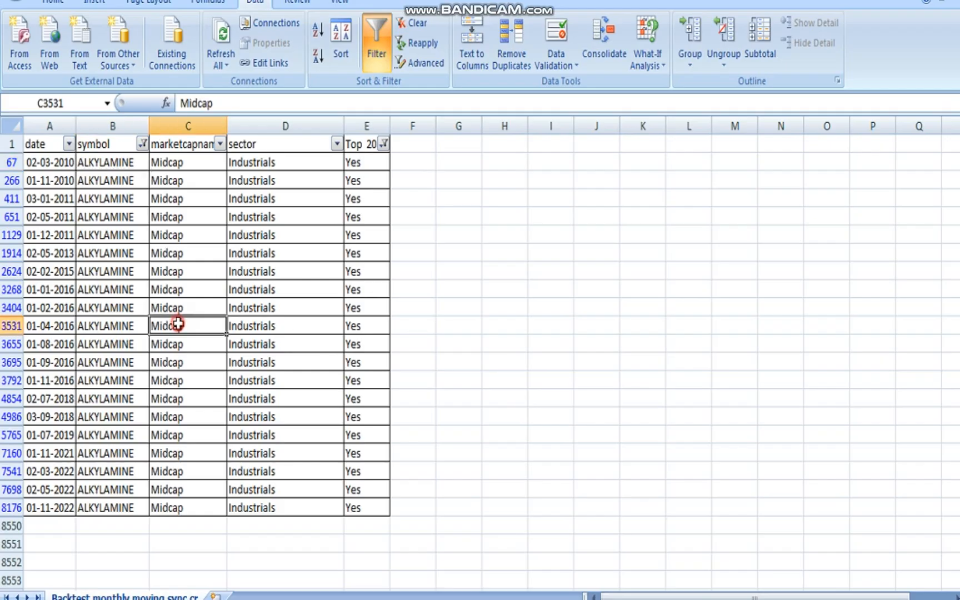
pyautogui.hotkey('ctrl', 'shift', 'l')
pyautogui.hotkey('ctrl', 'shift', 'l')
pyautogui.hotkey('ctrl', 'Home')
pyautogui.press('Right')
pyautogui.press('Right')
pyautogui.press('Right')
pyautogui.press('Right')
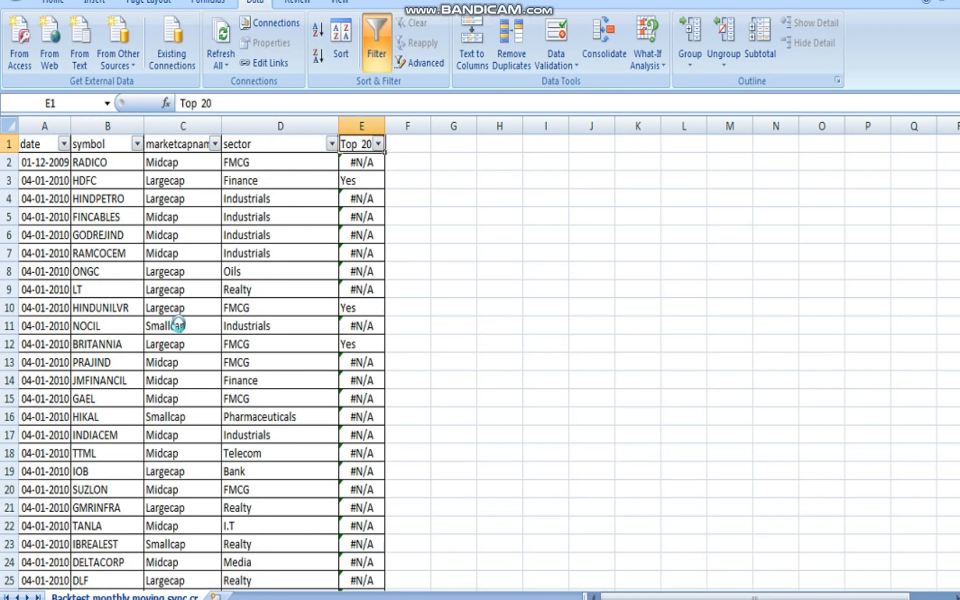
# Step: Filter the Top 20 column to show only the Yes rows
pyautogui.hotkey('alt', 'Down')
pyautogui.press('Down')
pyautogui.press('Down')
pyautogui.press('Down')
pyautogui.press('Down')
pyautogui.press('Down')
pyautogui.press('Down')
pyautogui.press('space')
pyautogui.press('Return')
pyautogui.hotkey('ctrl', 'Home')
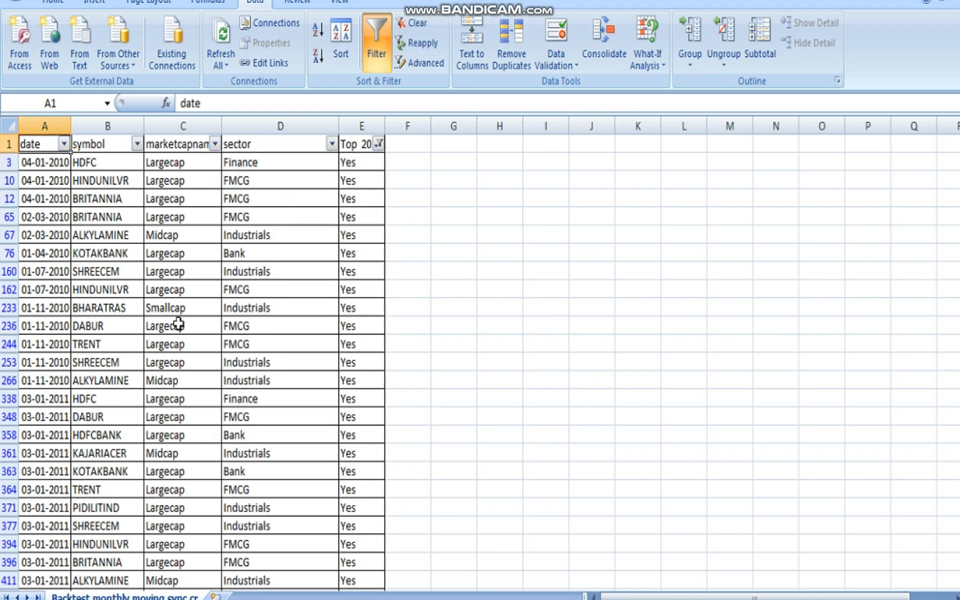
# Step: Filter the date column to 01-02-2023 and select the symbols of the filtered rows
pyautogui.press('Down')
pyautogui.press('Down')
pyautogui.press('Down')
pyautogui.press('Down')
pyautogui.press('Up')
pyautogui.press('alt')
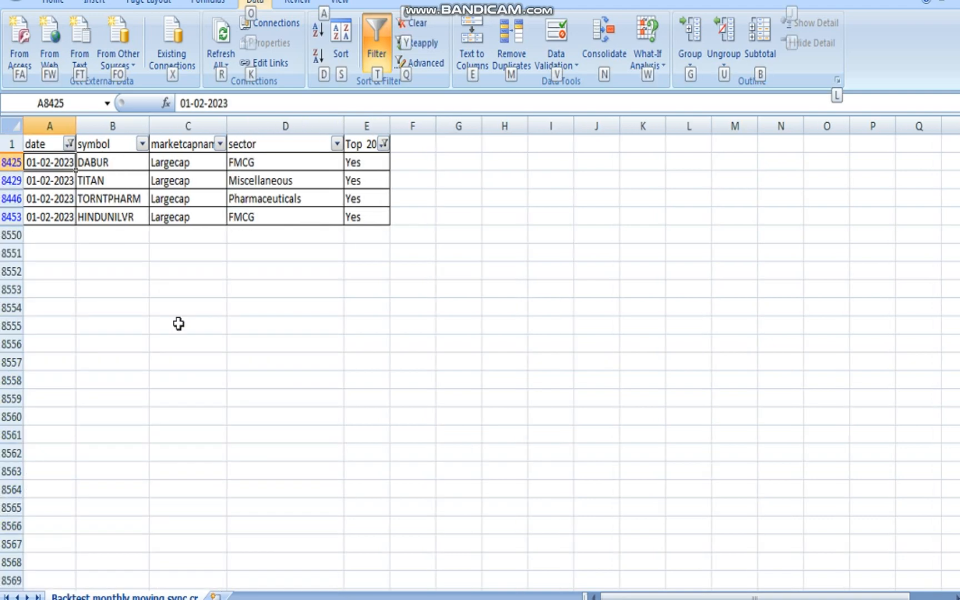
pyautogui.press('alt')
pyautogui.moveTo(354, 162); pyautogui.dragTo(360, 215)
pyautogui.click(62, 162)
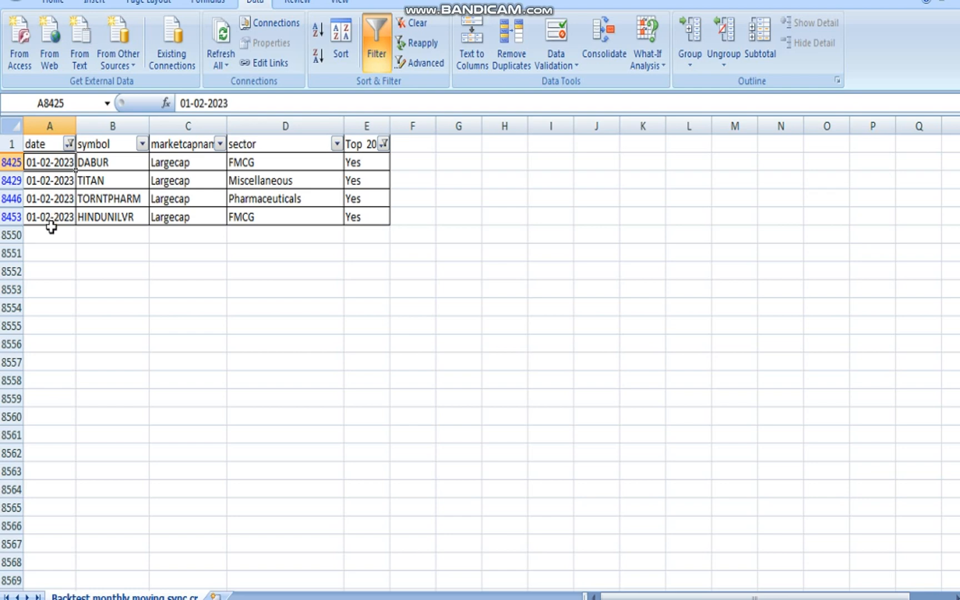
pyautogui.moveTo(97, 163); pyautogui.dragTo(109, 218)
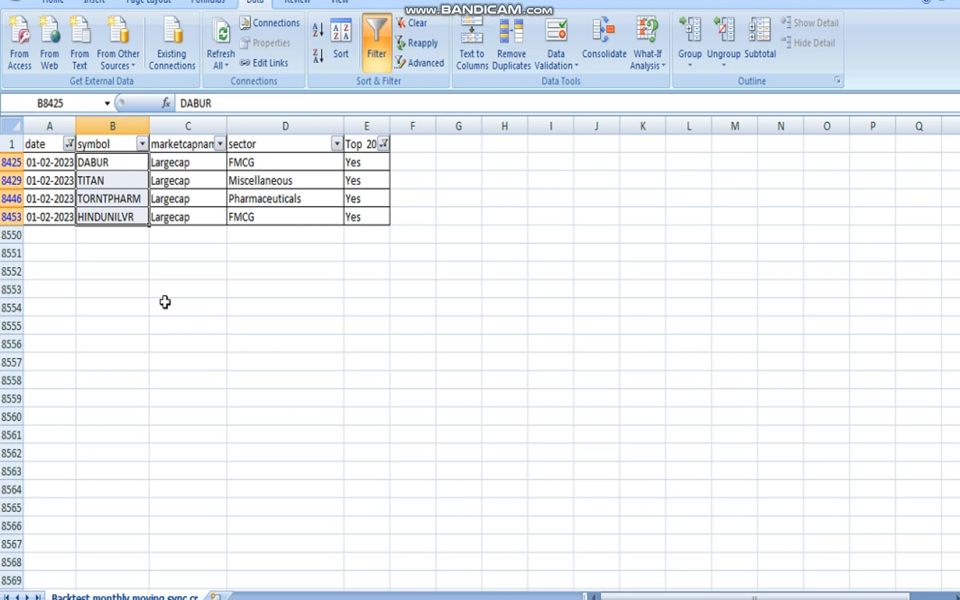
# Step: Switch to Investing.com with the DABUR symbol from Excel and check the February 2023 candle on the NSE Dabur India monthly chart
pyautogui.click(119, 167)
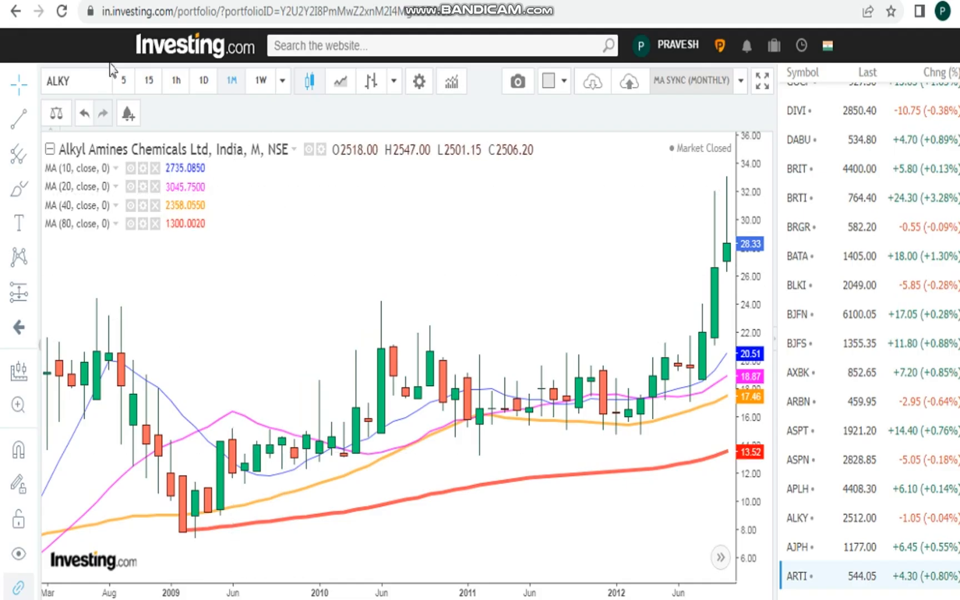
pyautogui.click(111, 69)
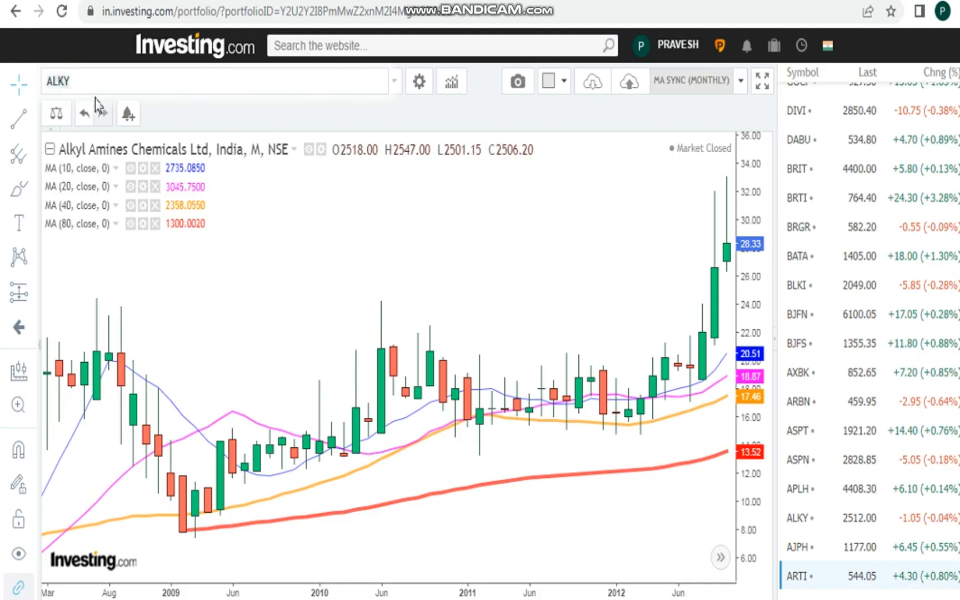
pyautogui.write('DABUR')
pyautogui.press('BackSpace')
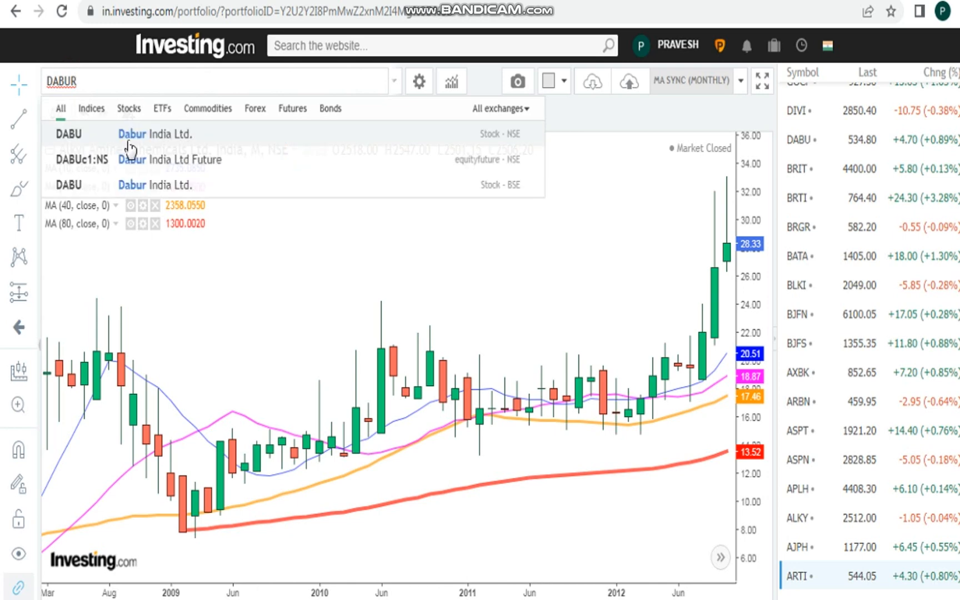
pyautogui.click(130, 134)
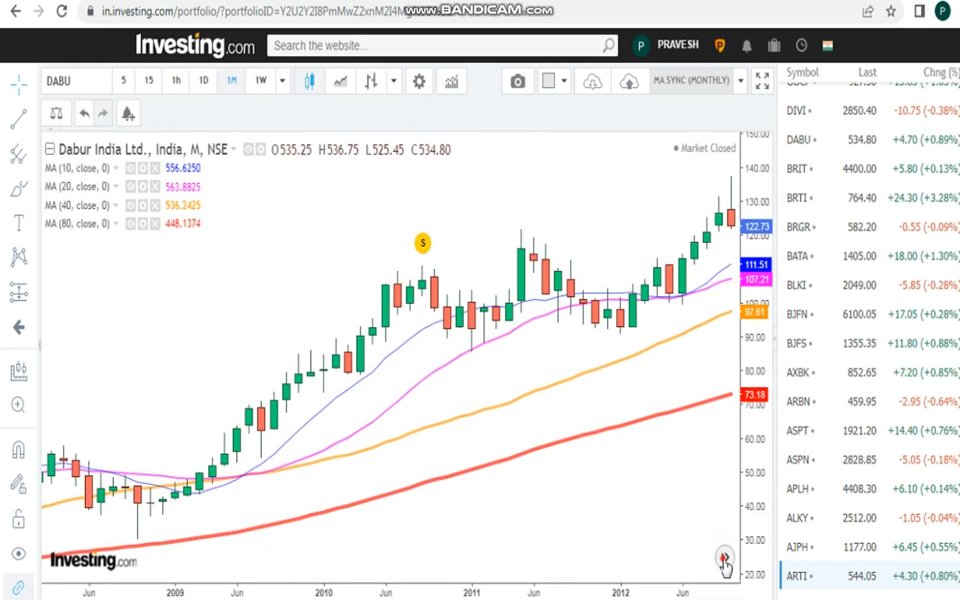
pyautogui.click(720, 557)
pyautogui.moveTo(658, 493); pyautogui.dragTo(612, 492)
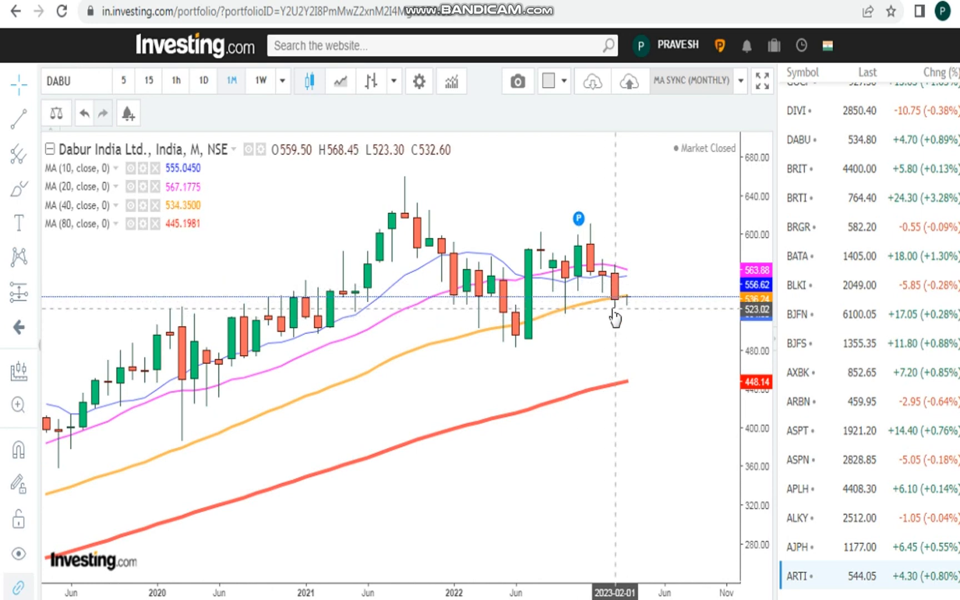
# Step: Copy the TITAN symbol from the Excel sheet and check the February 2023 candle on Investing.com's Titan Company monthly chart
pyautogui.hotkey('alt', 'Tab')
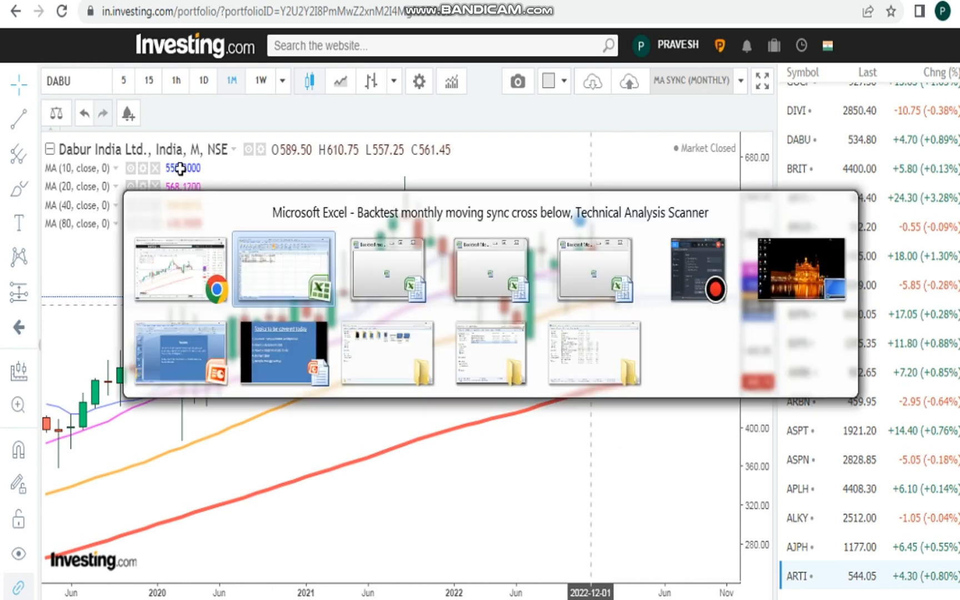
pyautogui.click(122, 183)
pyautogui.hotkey('ctrl', 'c')
pyautogui.hotkey('alt', 'Tab')
pyautogui.click(88, 82)
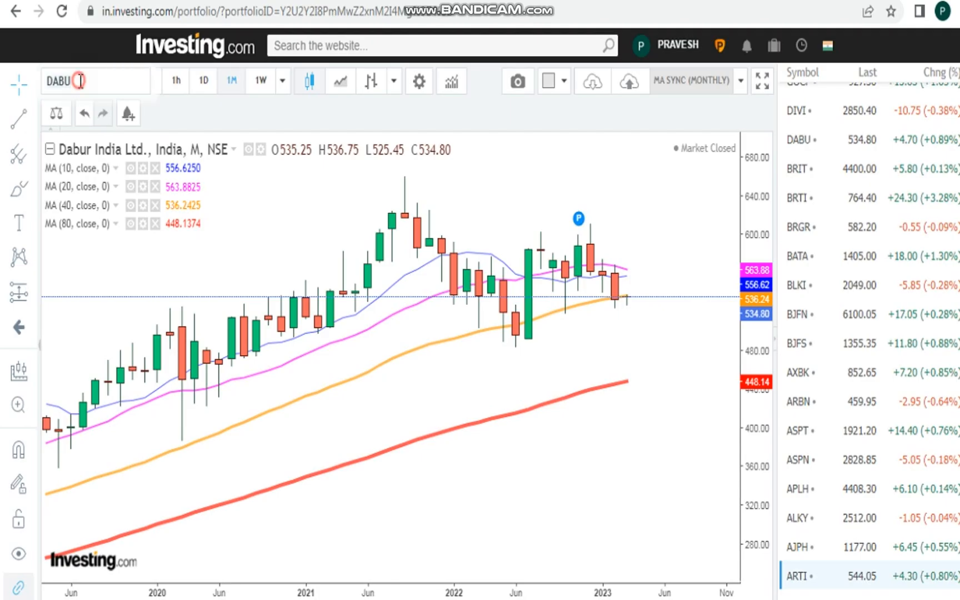
pyautogui.hotkey('ctrl', 'v')
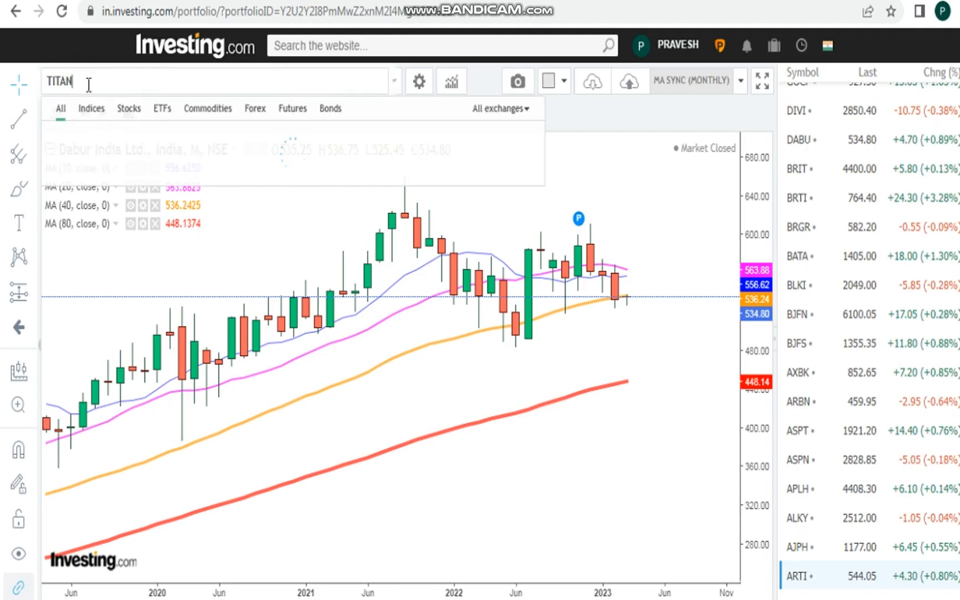
pyautogui.click(139, 156)
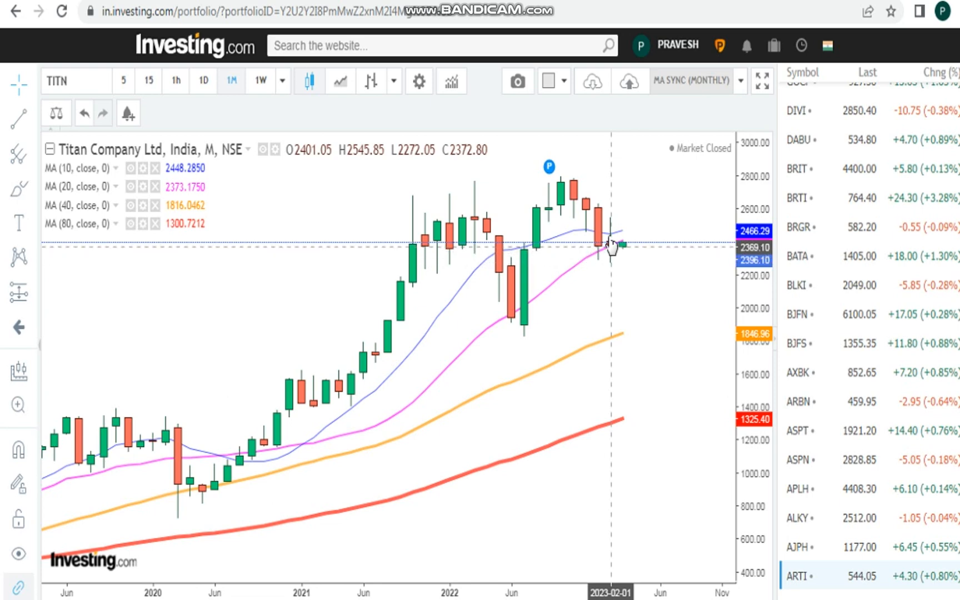
# Step: Search the chart symbols for HINDUS and check the February 2023 candle on the NSE Hindustan Unilever monthly chart
pyautogui.click(90, 74)
pyautogui.write('HINDUS')
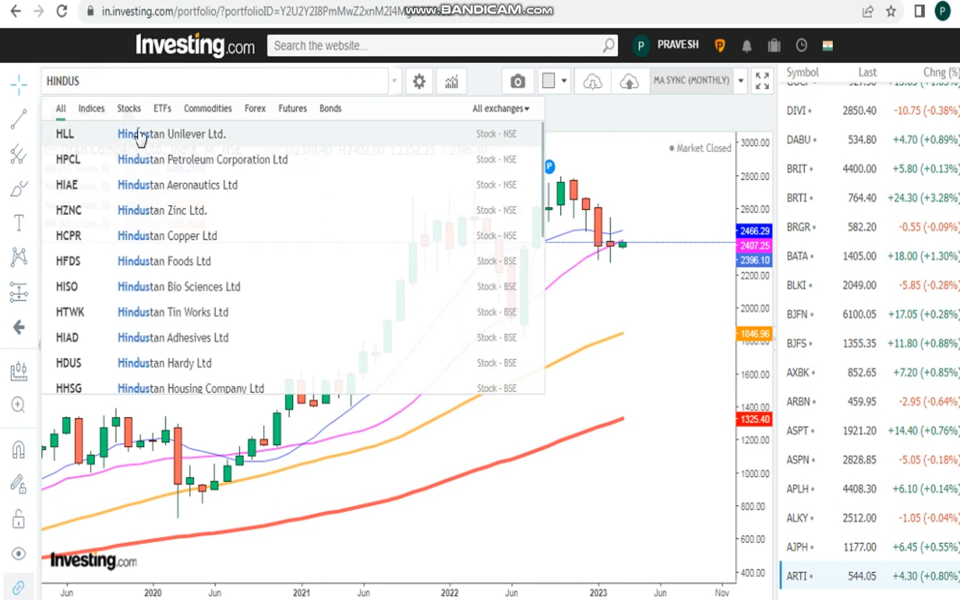
pyautogui.click(140, 129)
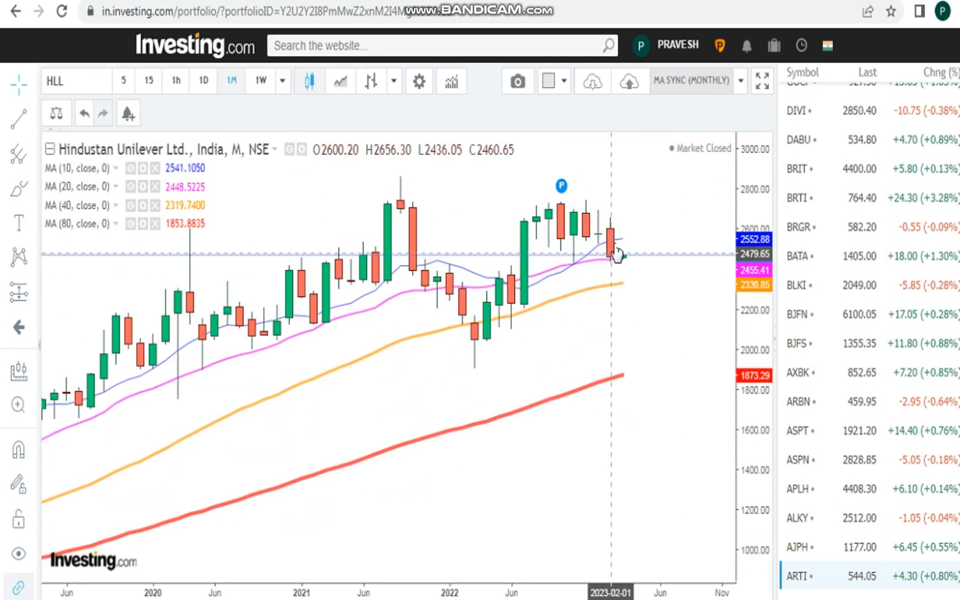